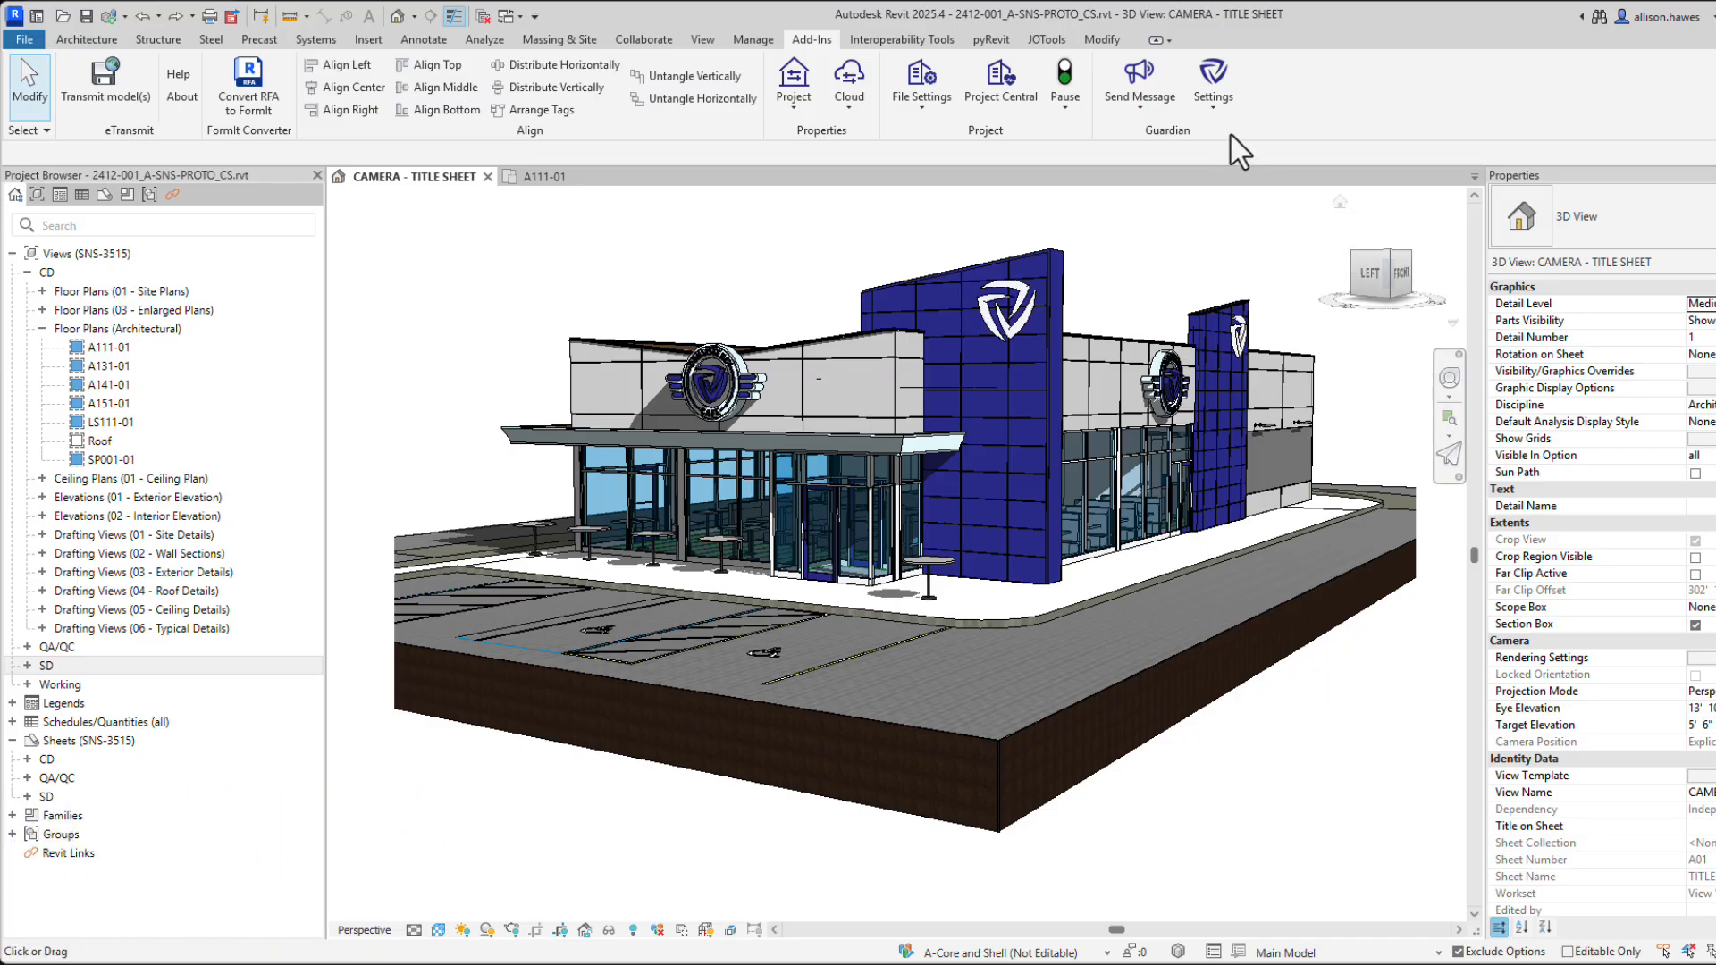
Enable Guardian's Modifying type properties rules in Project Configurations and show their rule list.
click(1213, 99)
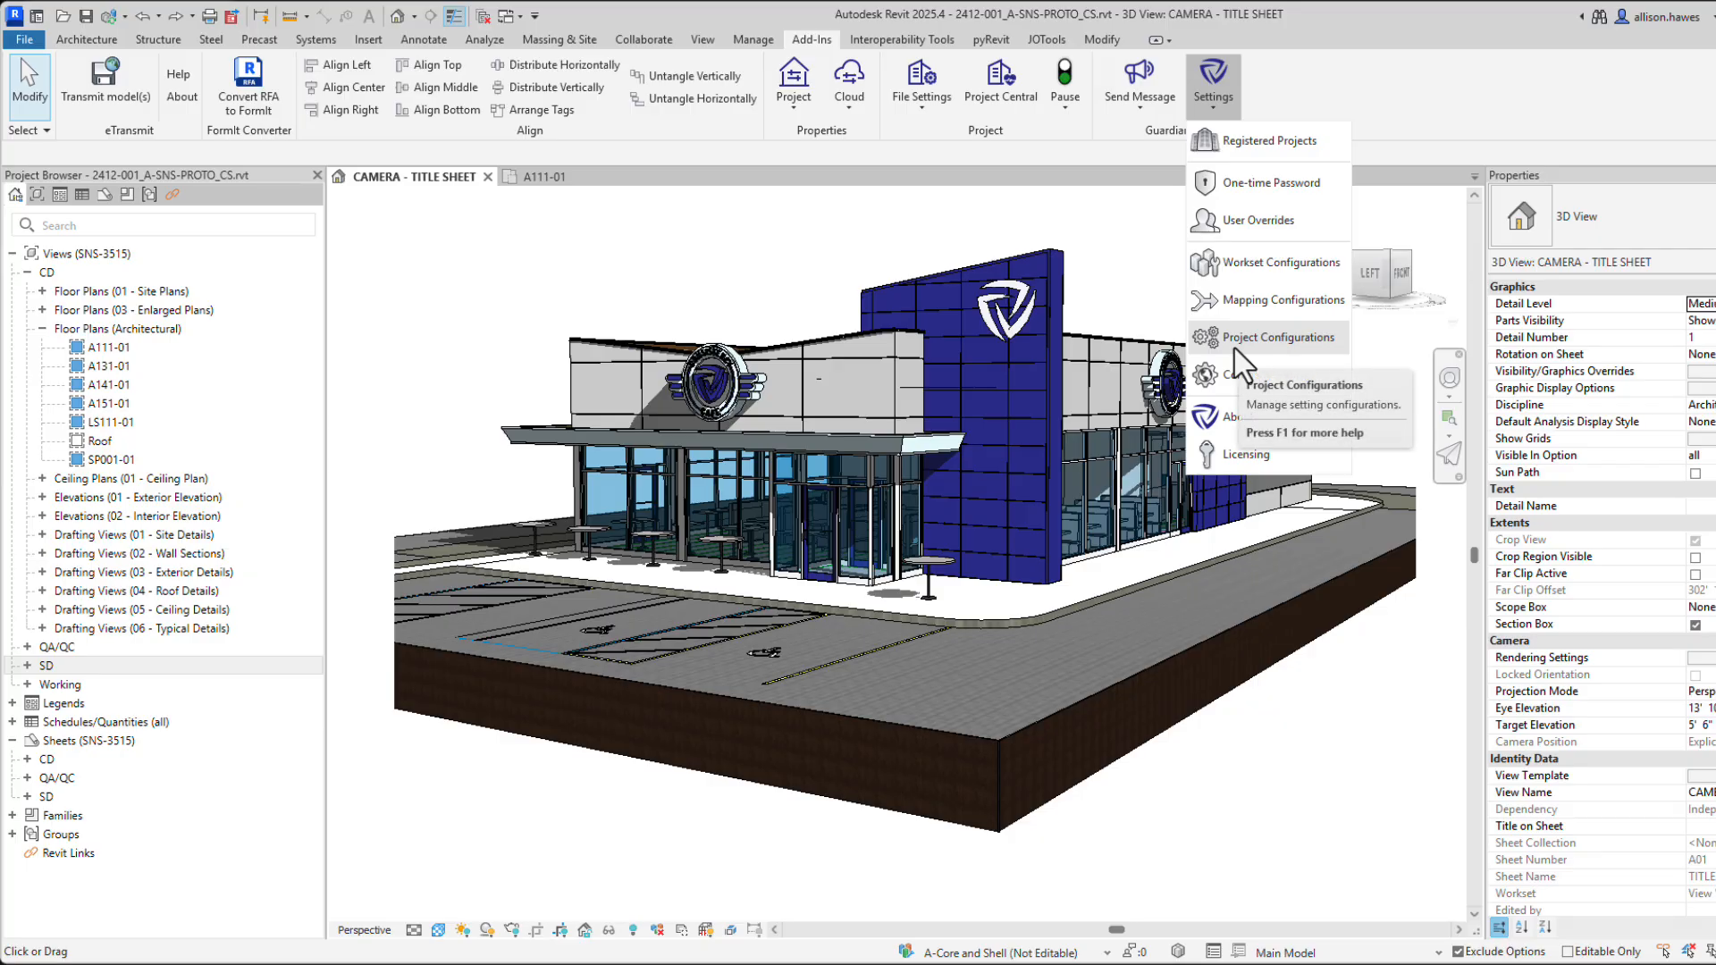
click(1234, 346)
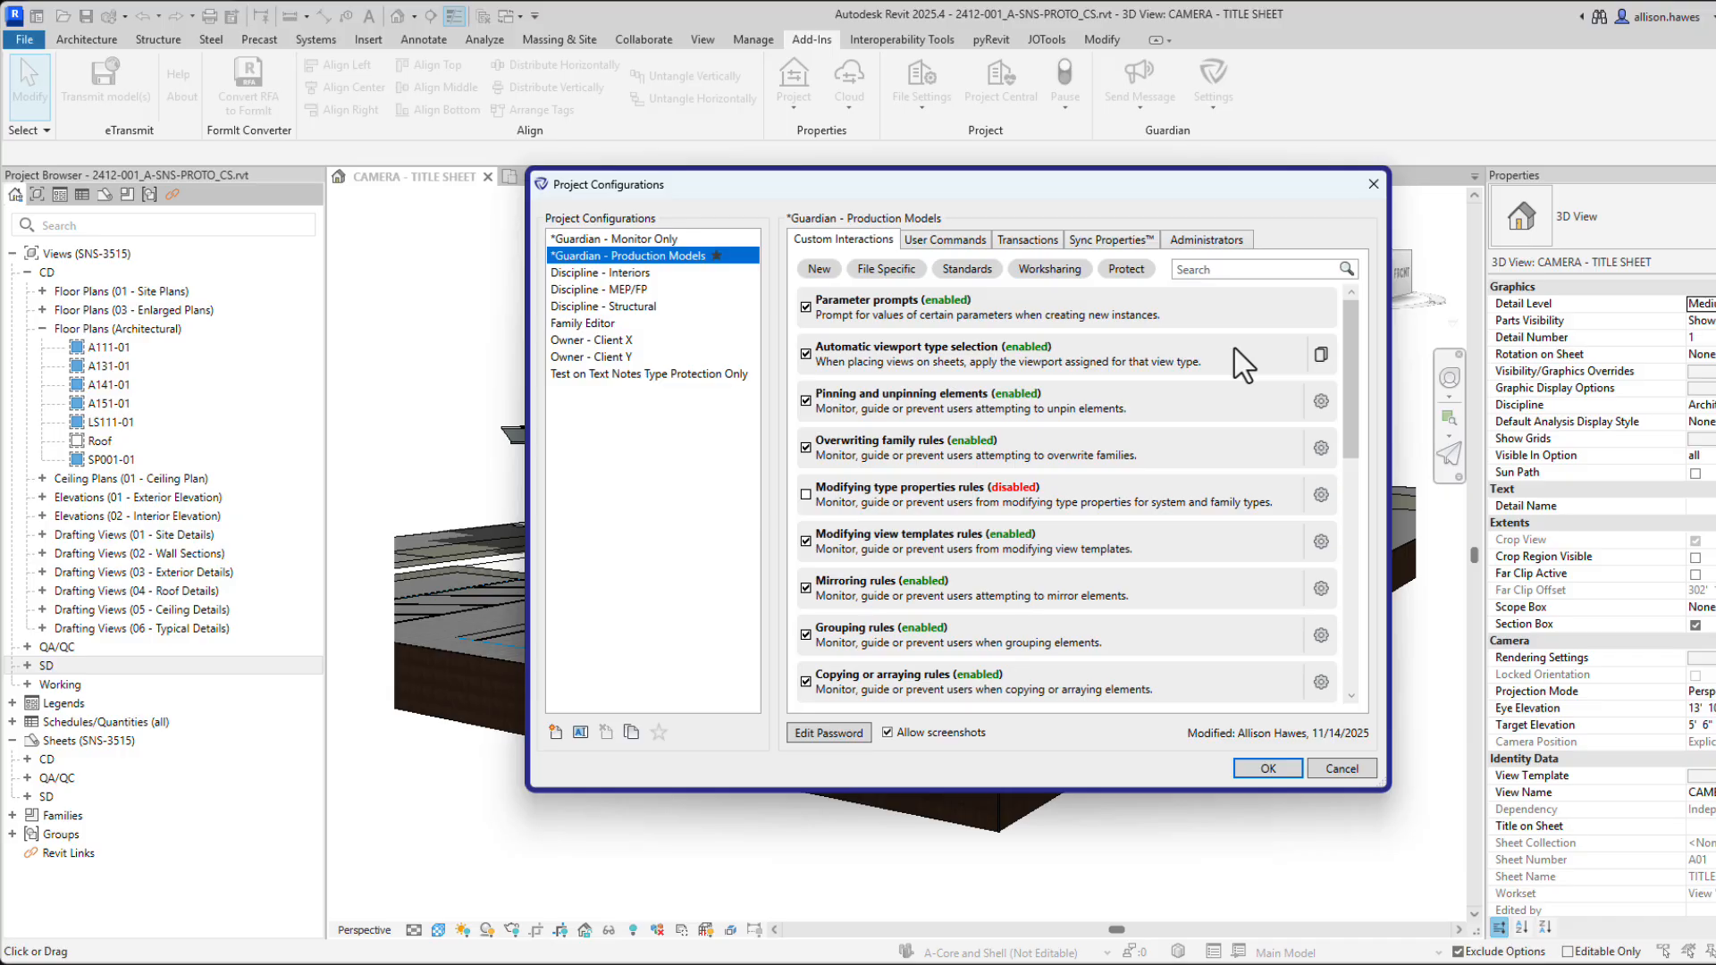
click(1021, 504)
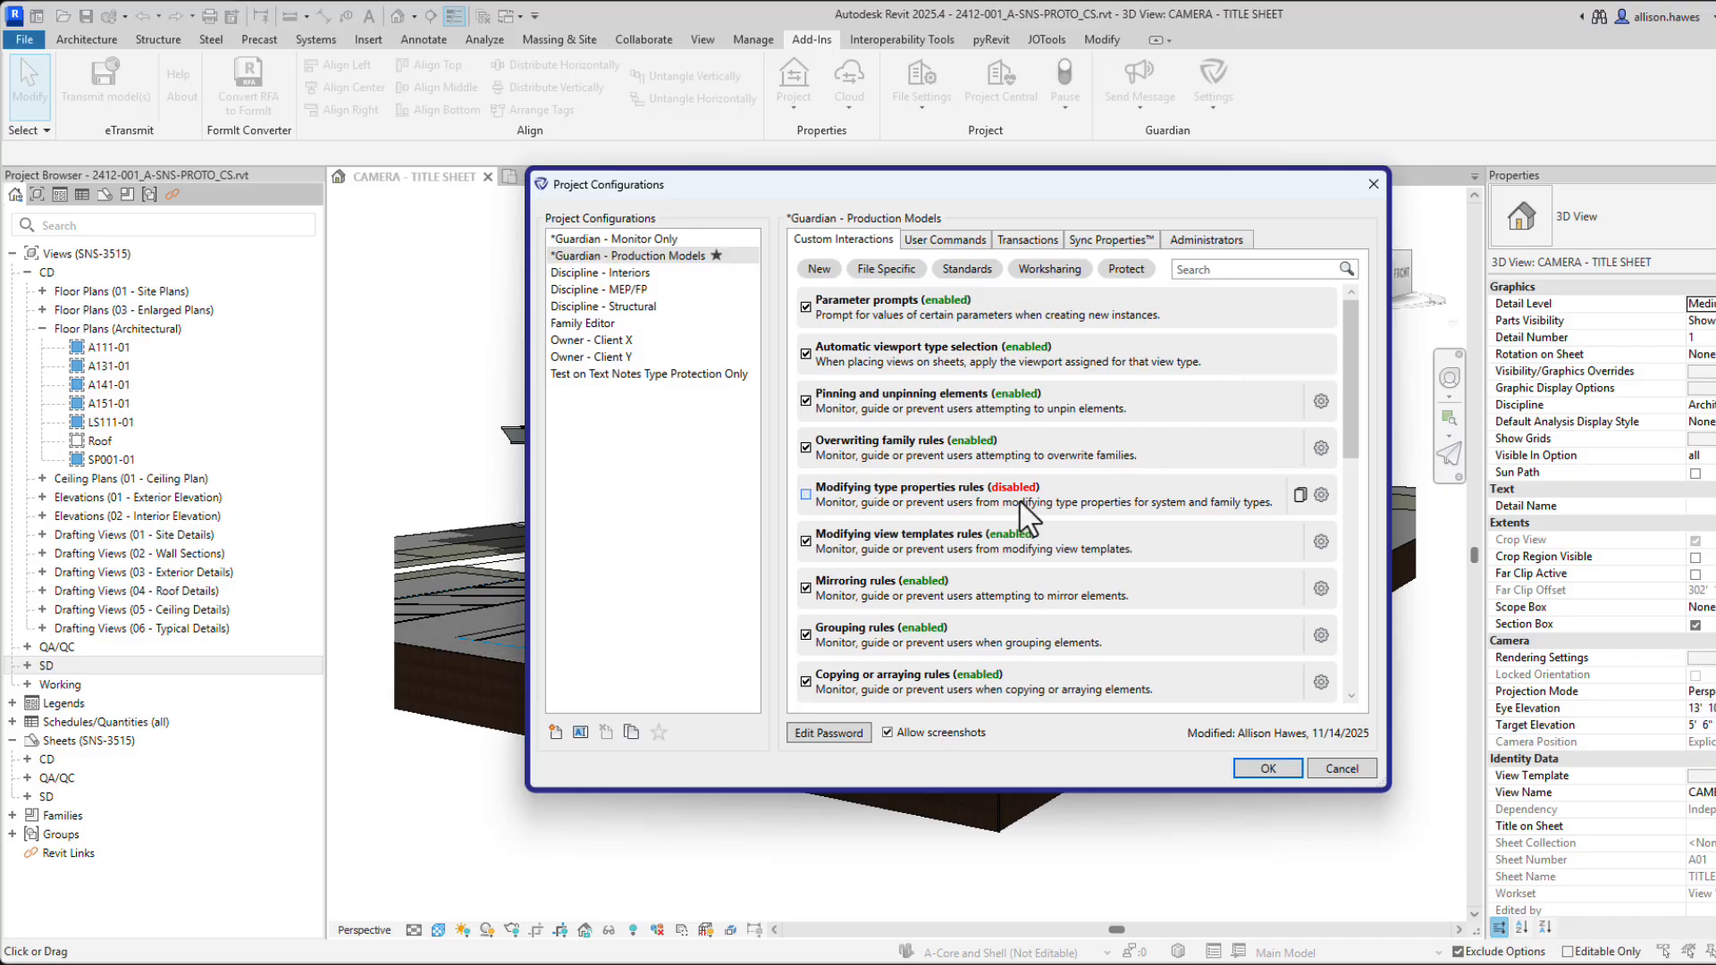
click(1320, 496)
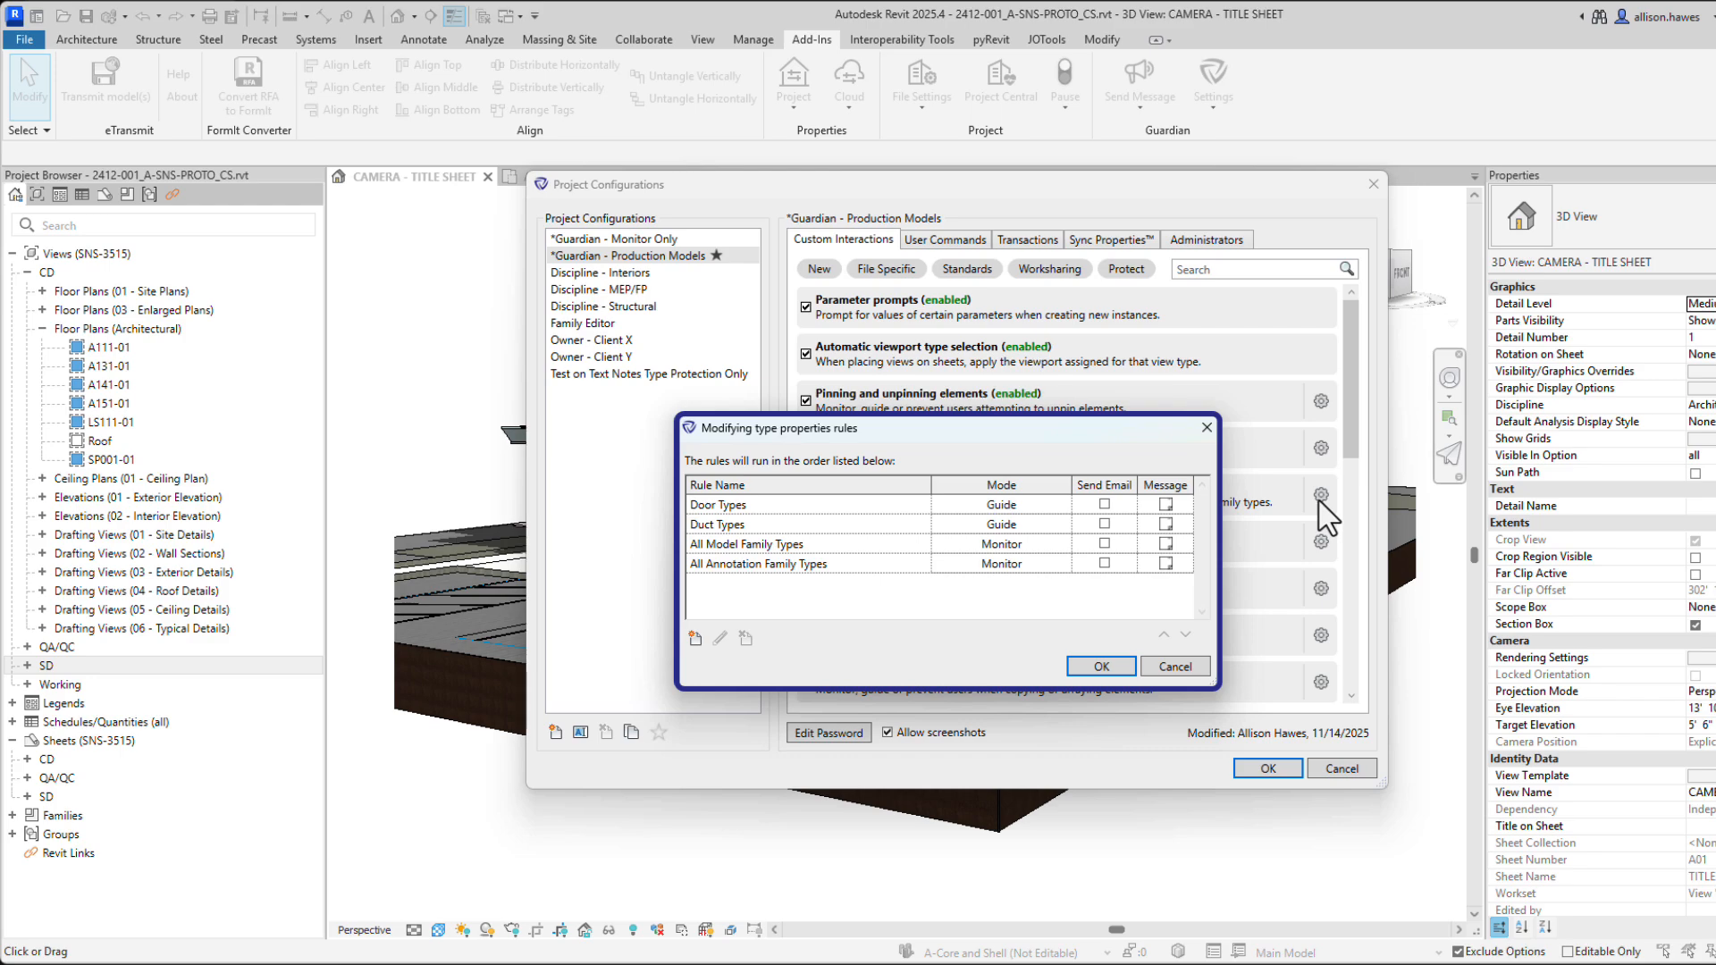
Add a type-properties rule named 'Division 12 Casework' with a Category (Model) condition.
click(692, 640)
text(Division 12 Casework)
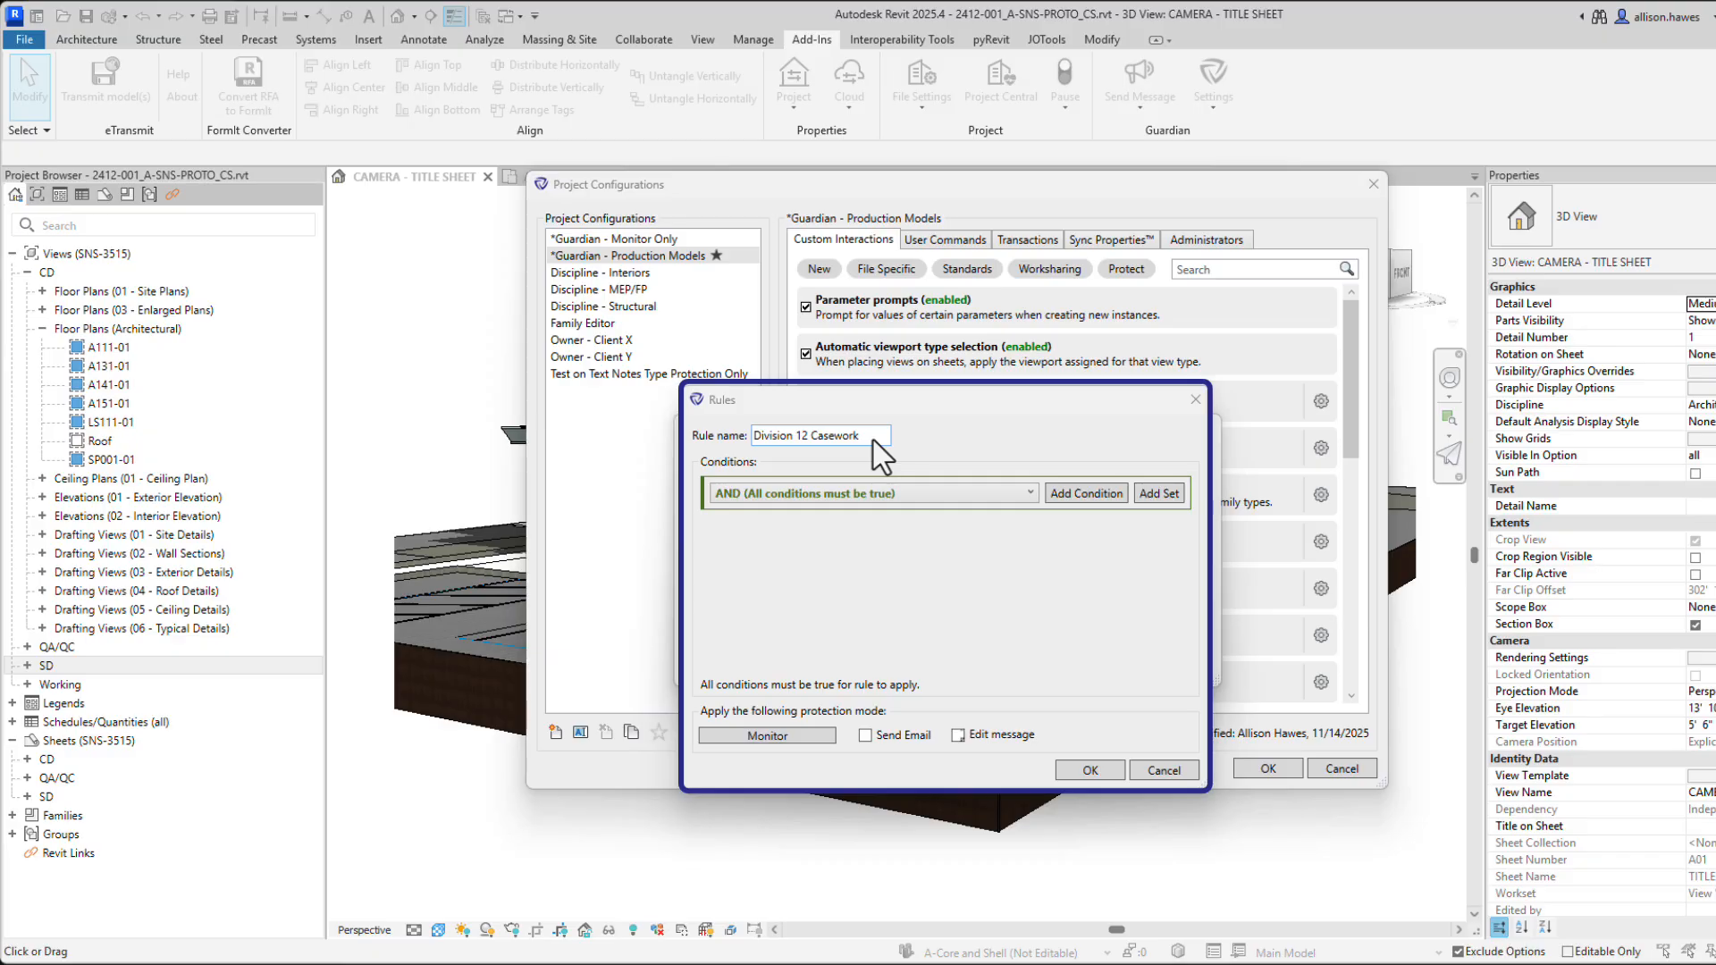
click(1063, 493)
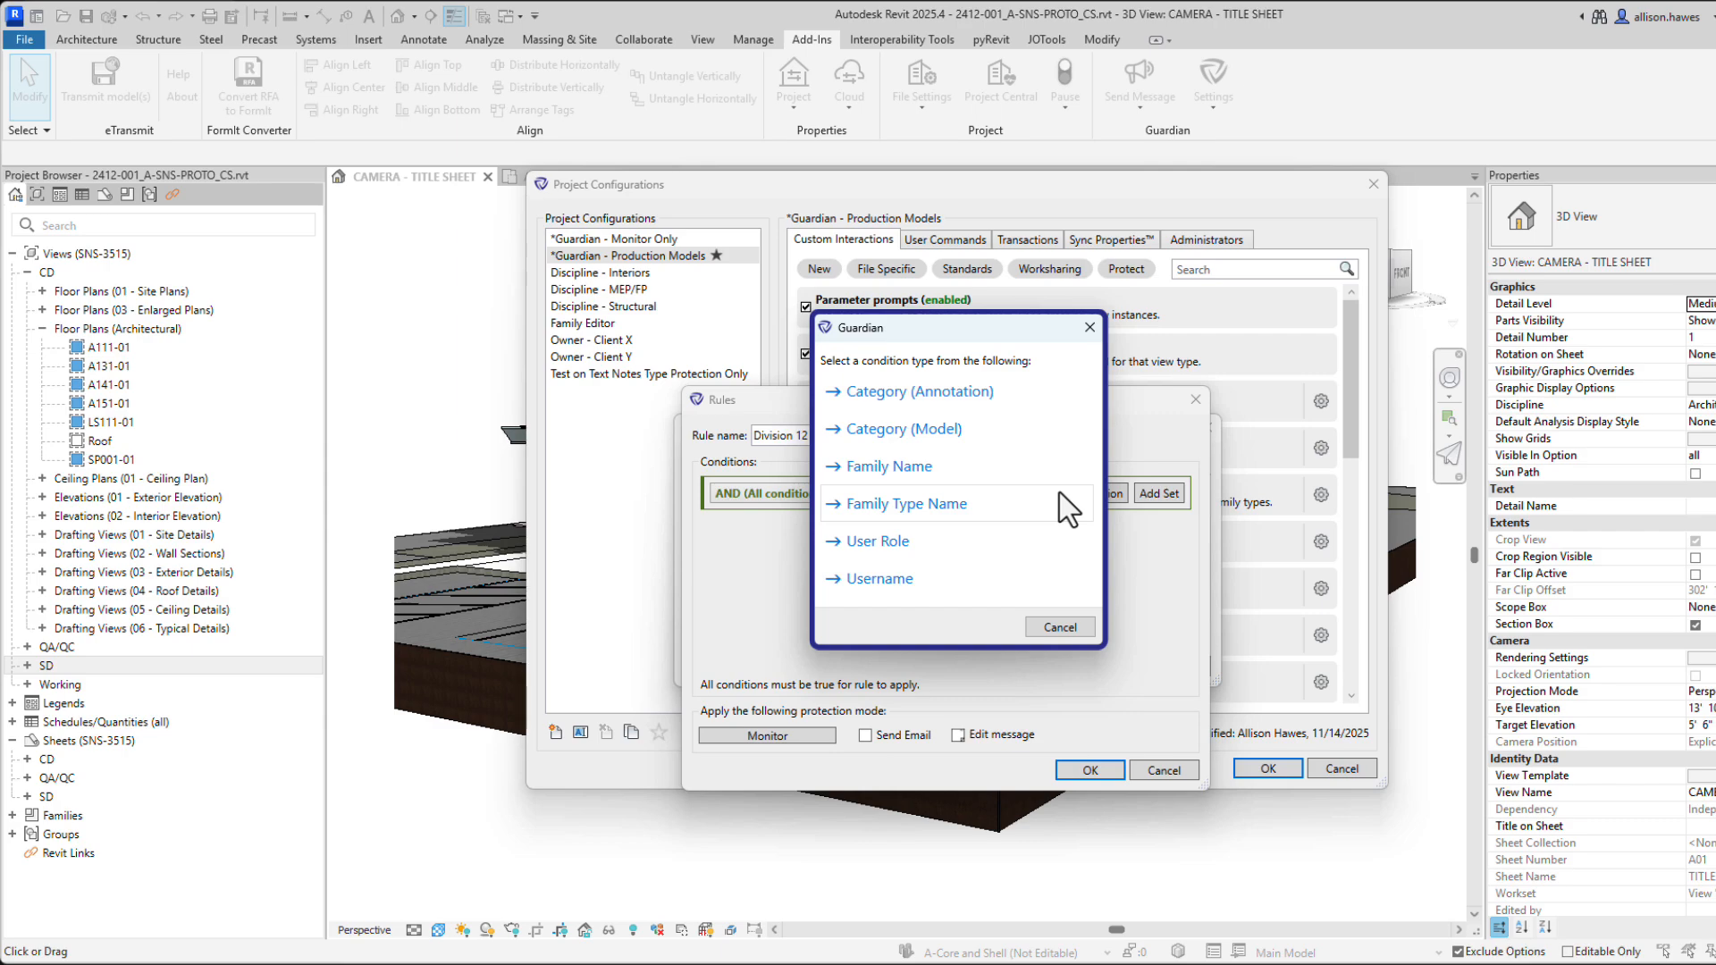
click(943, 430)
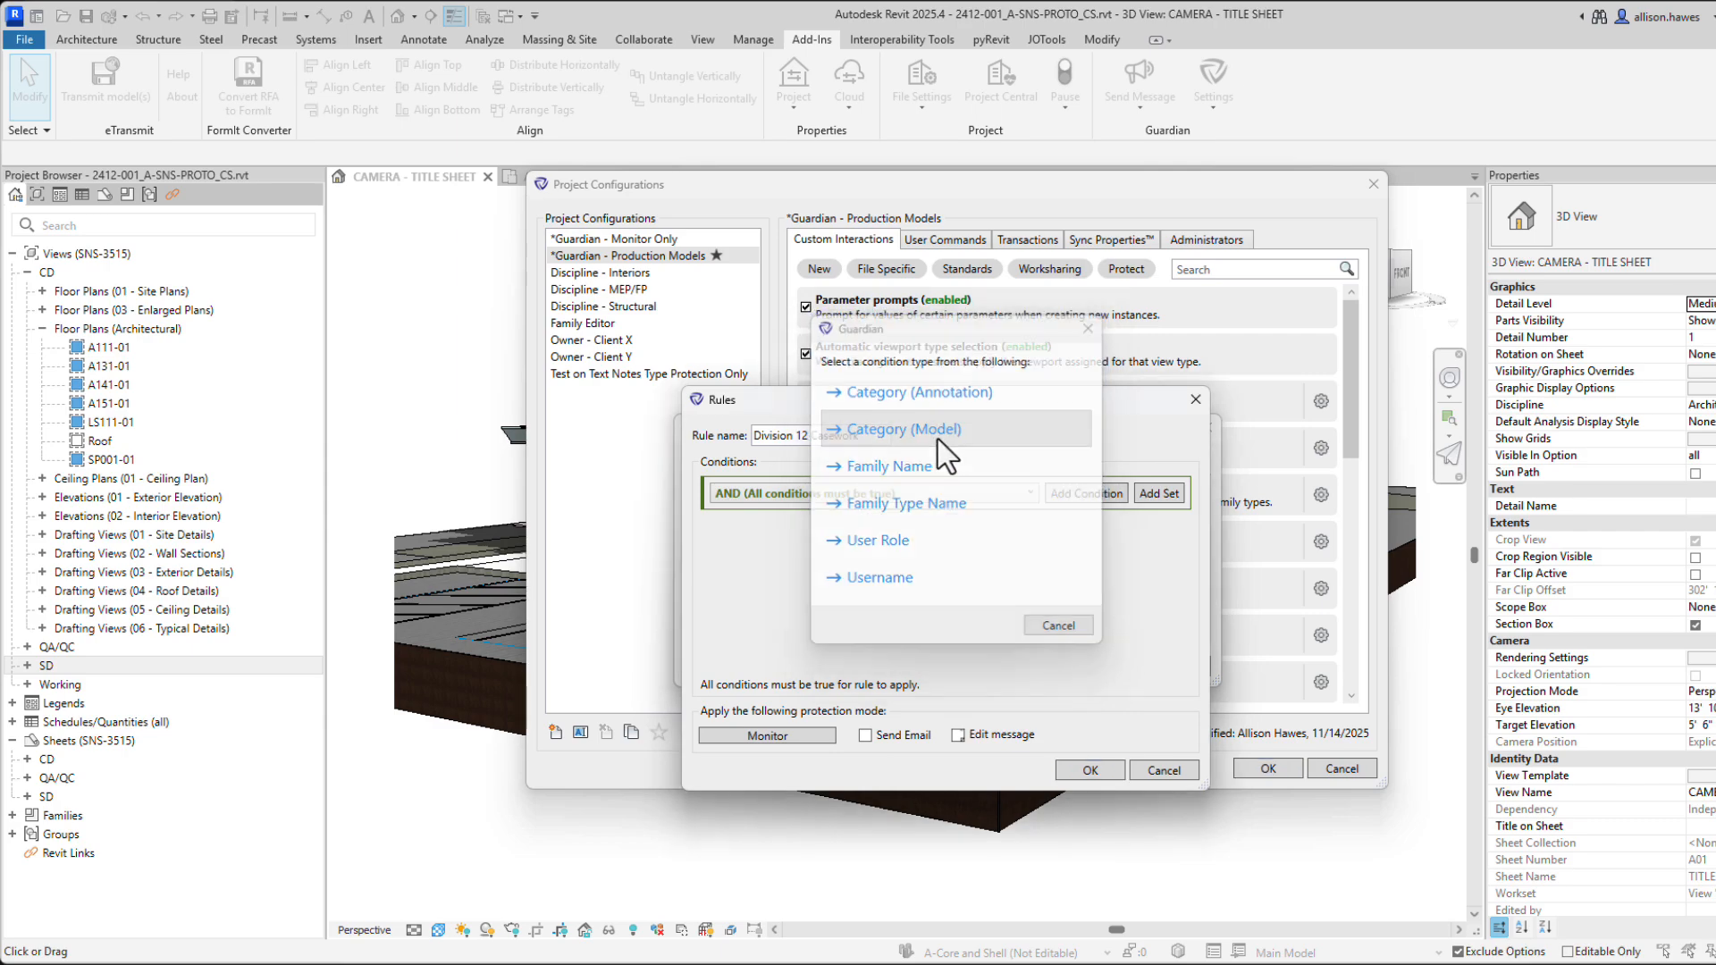
click(952, 520)
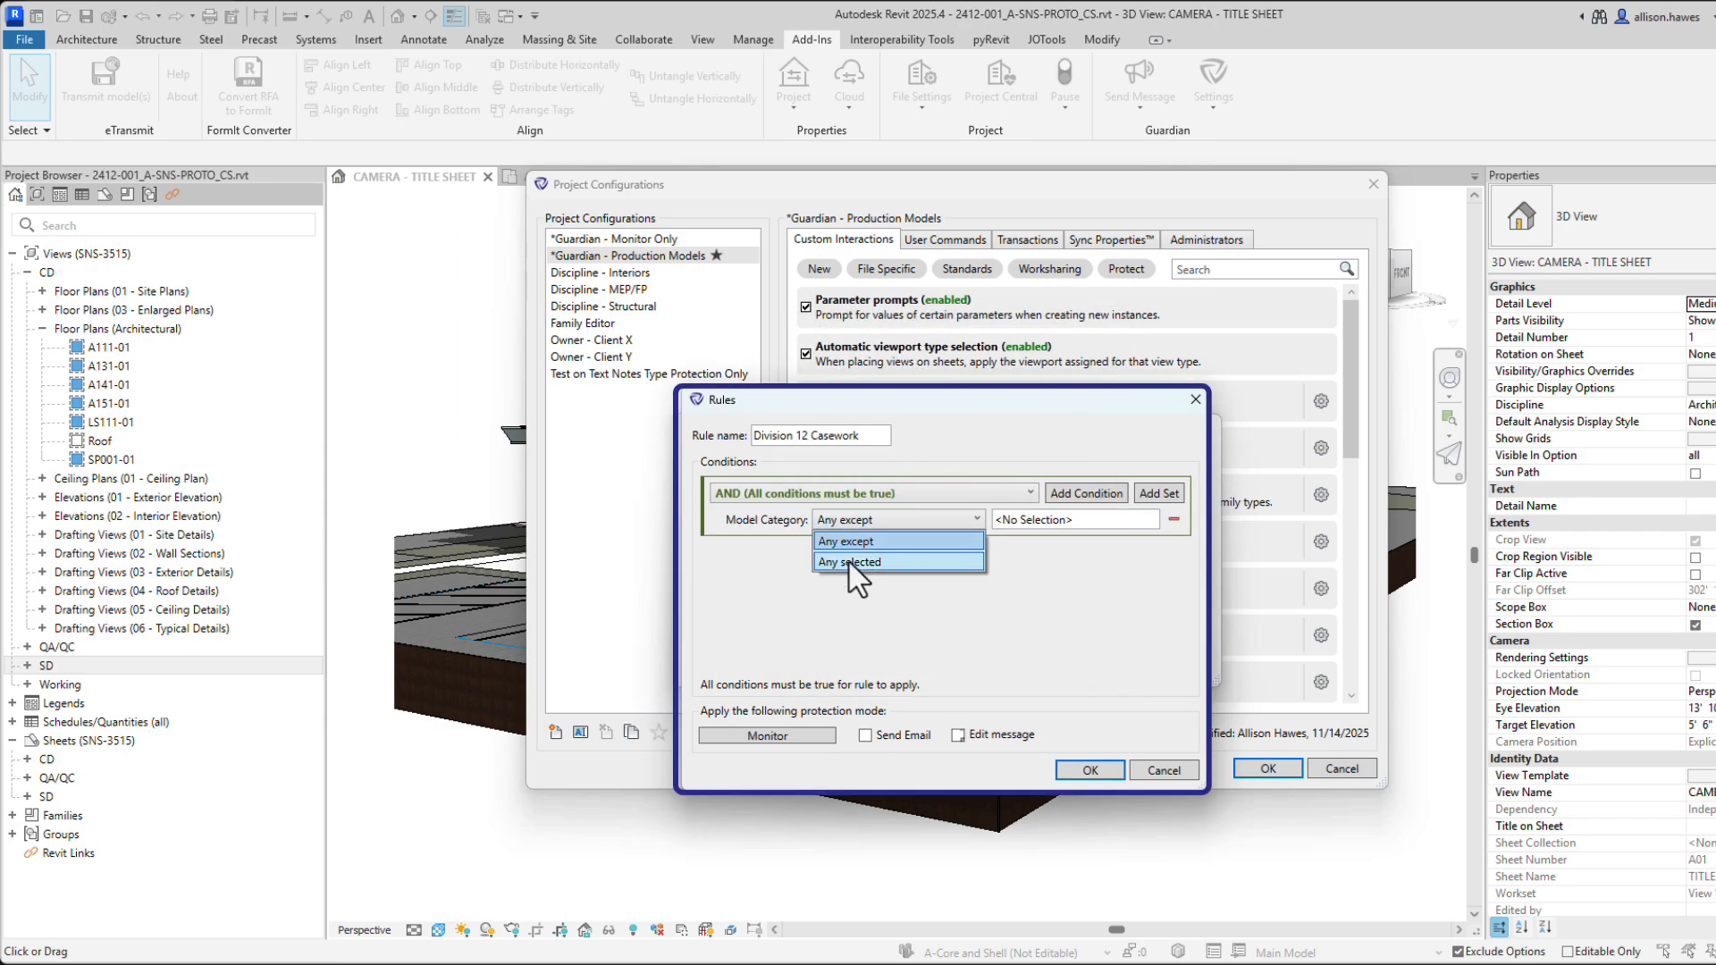
Limit the rule to the Casework category and family names beginning with 12.
click(848, 560)
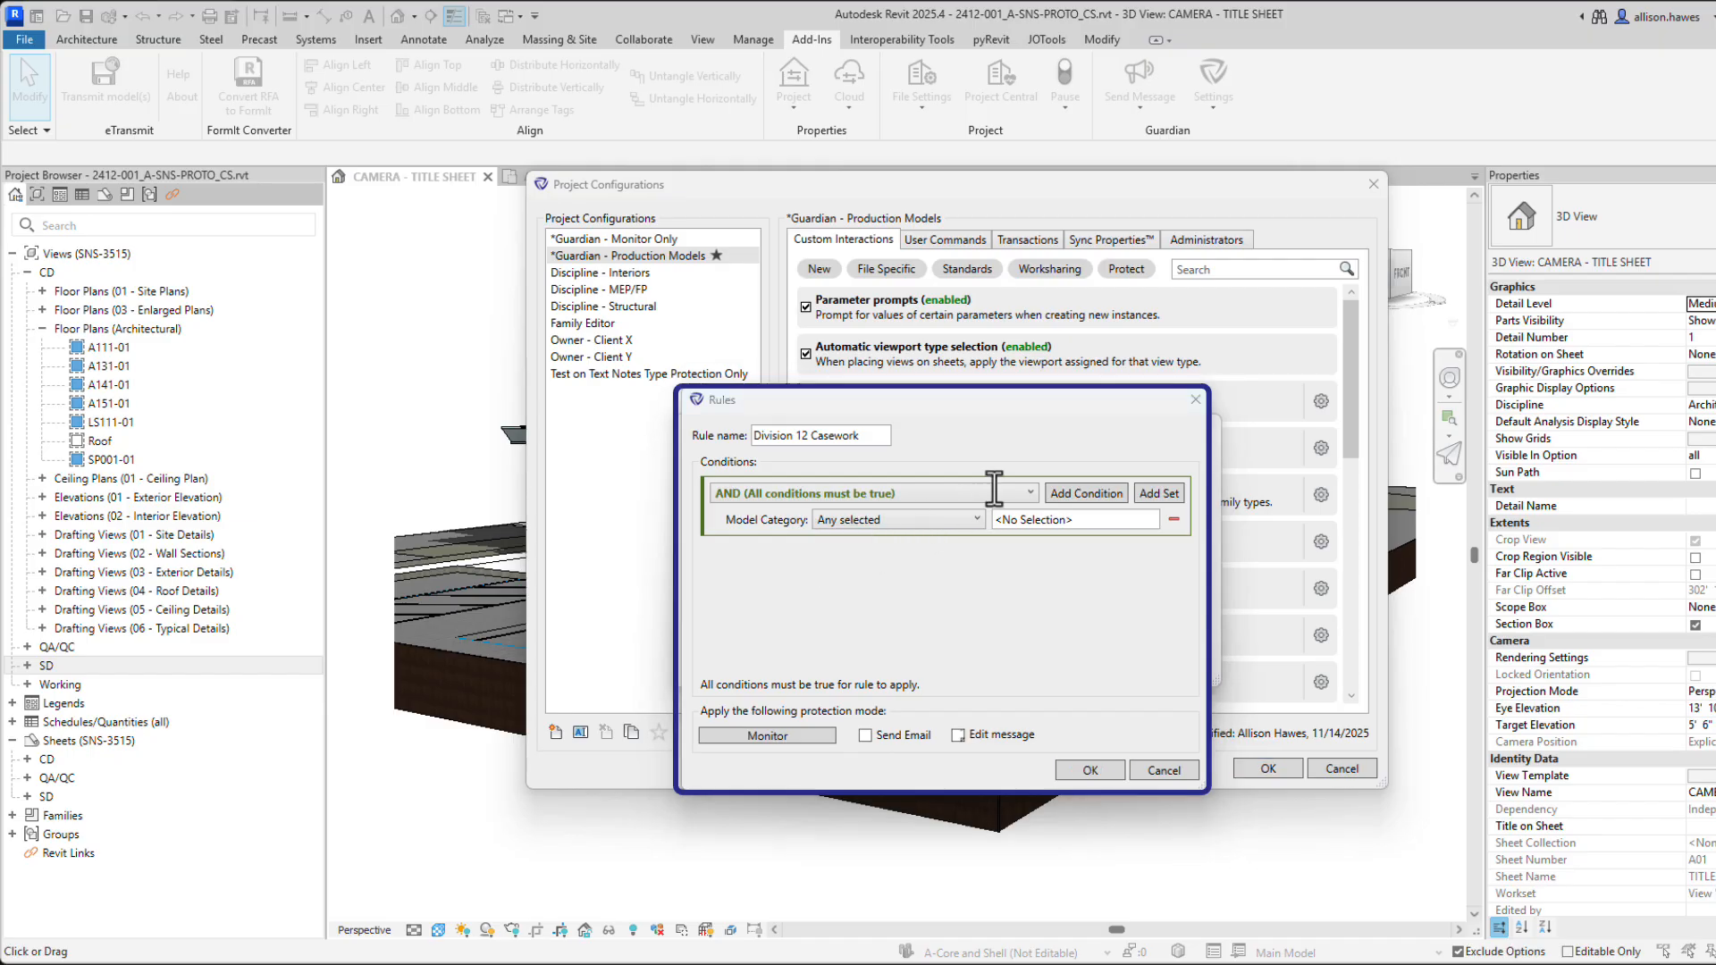
click(1079, 497)
click(889, 467)
click(947, 546)
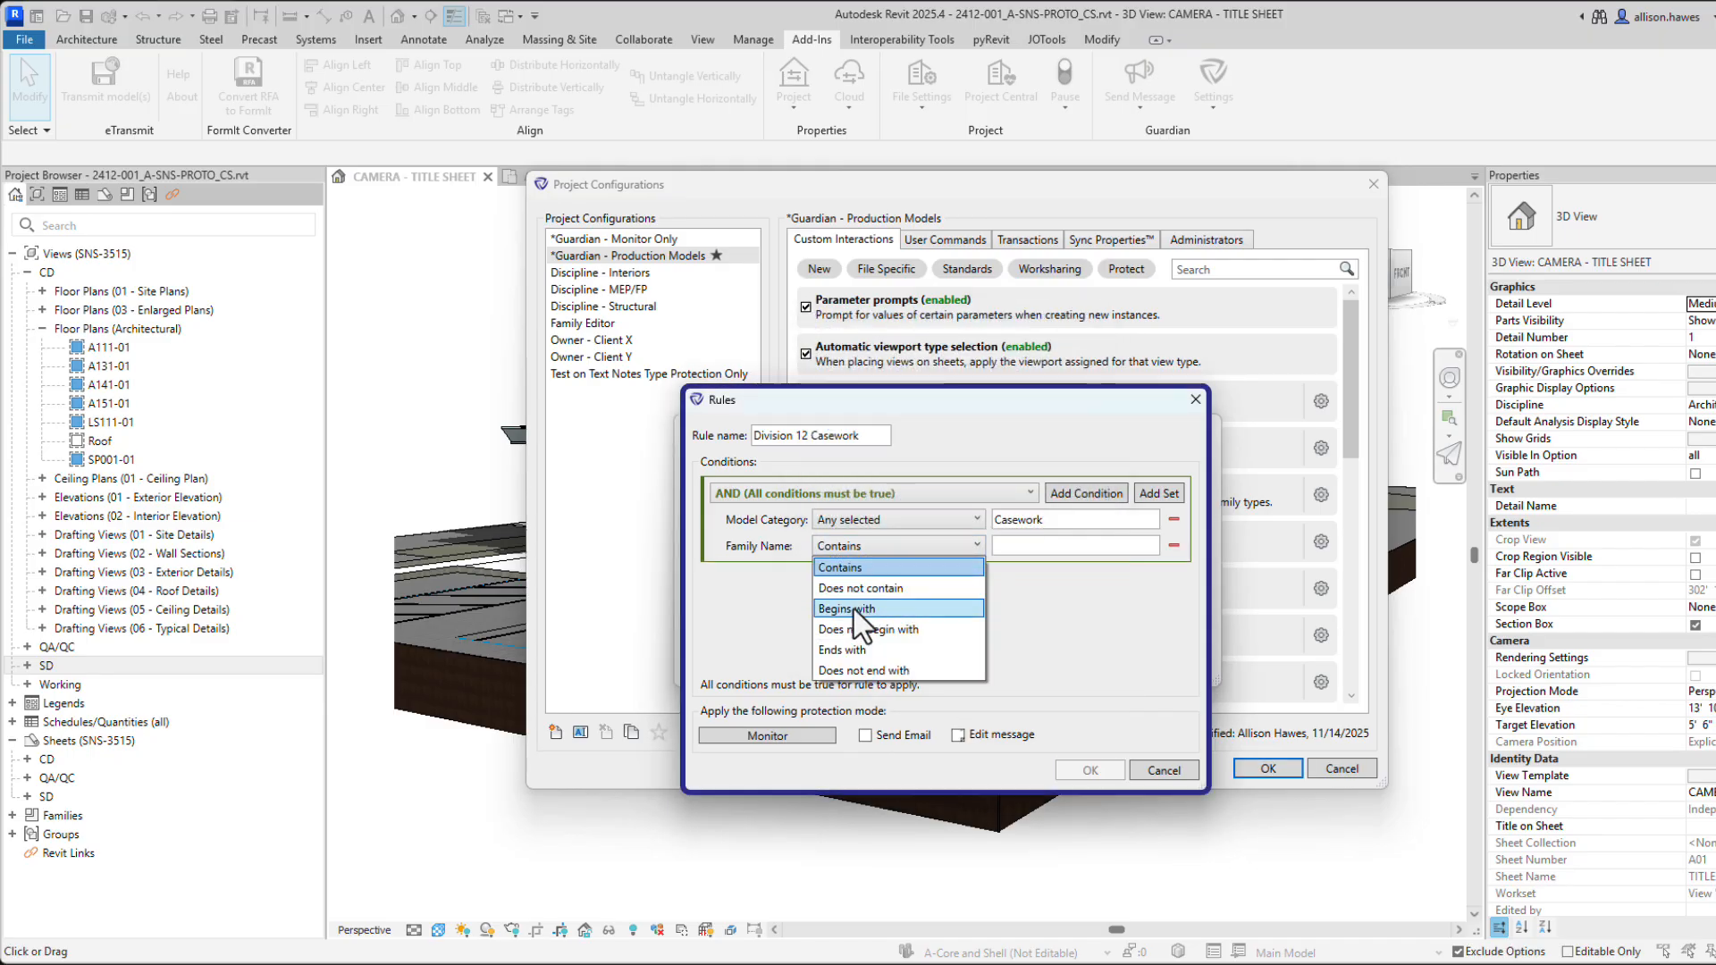
click(858, 608)
click(1018, 546)
text(12)
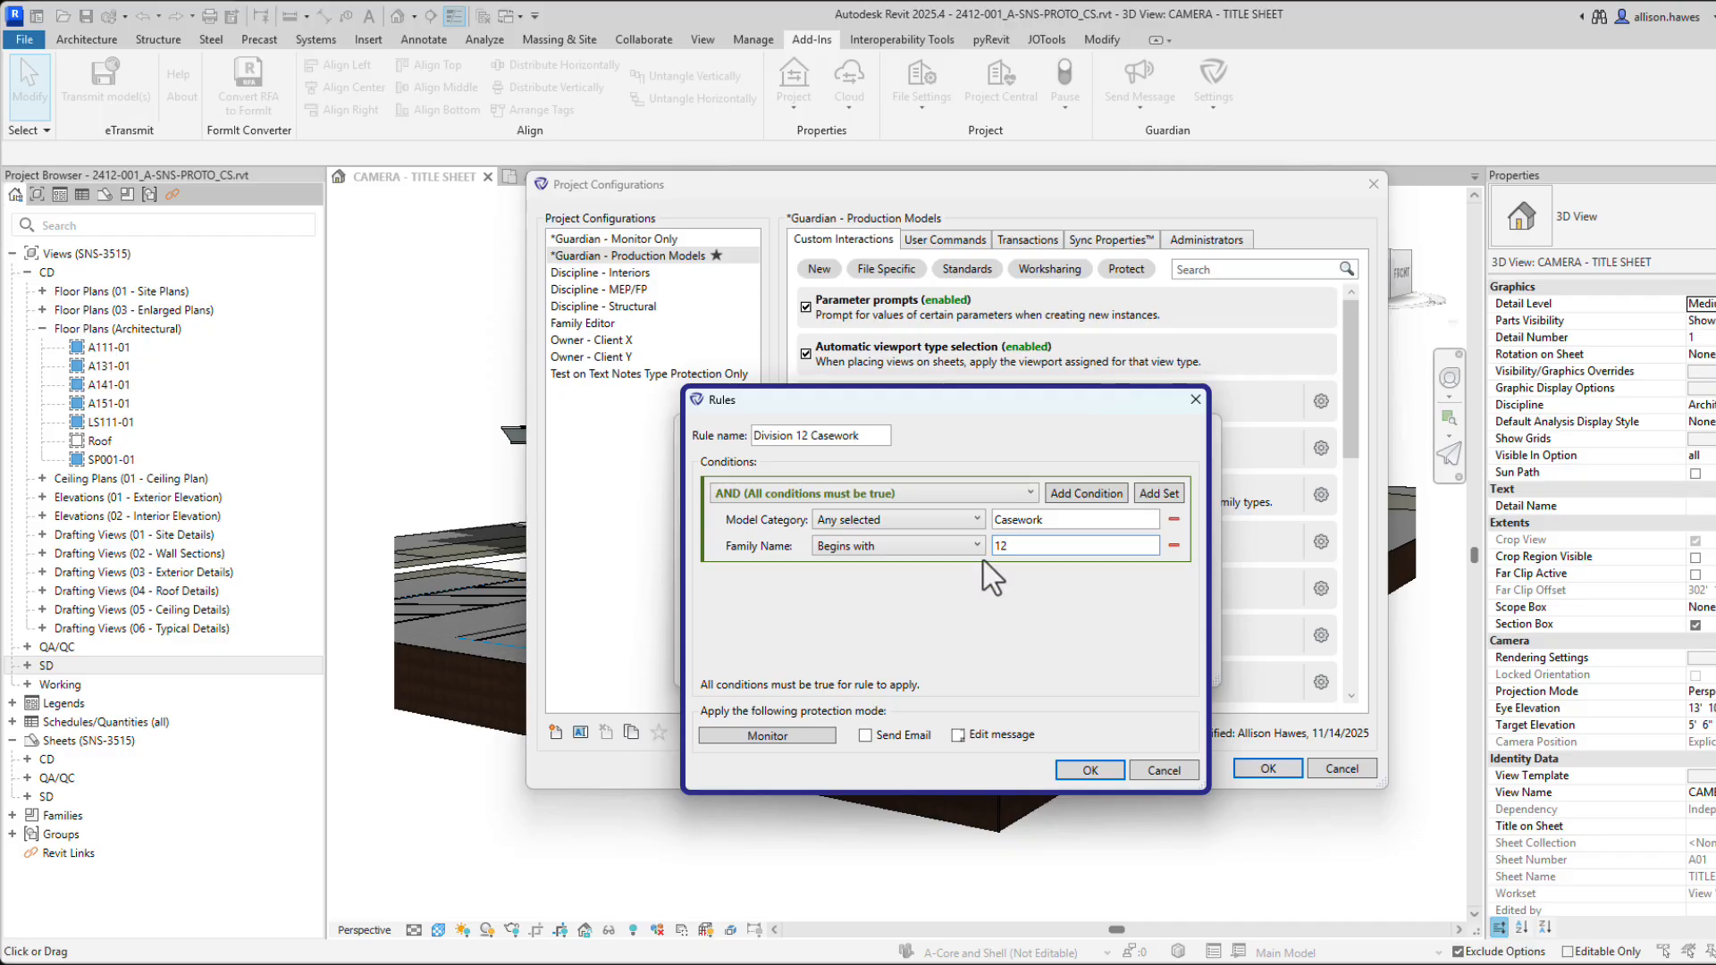
click(804, 733)
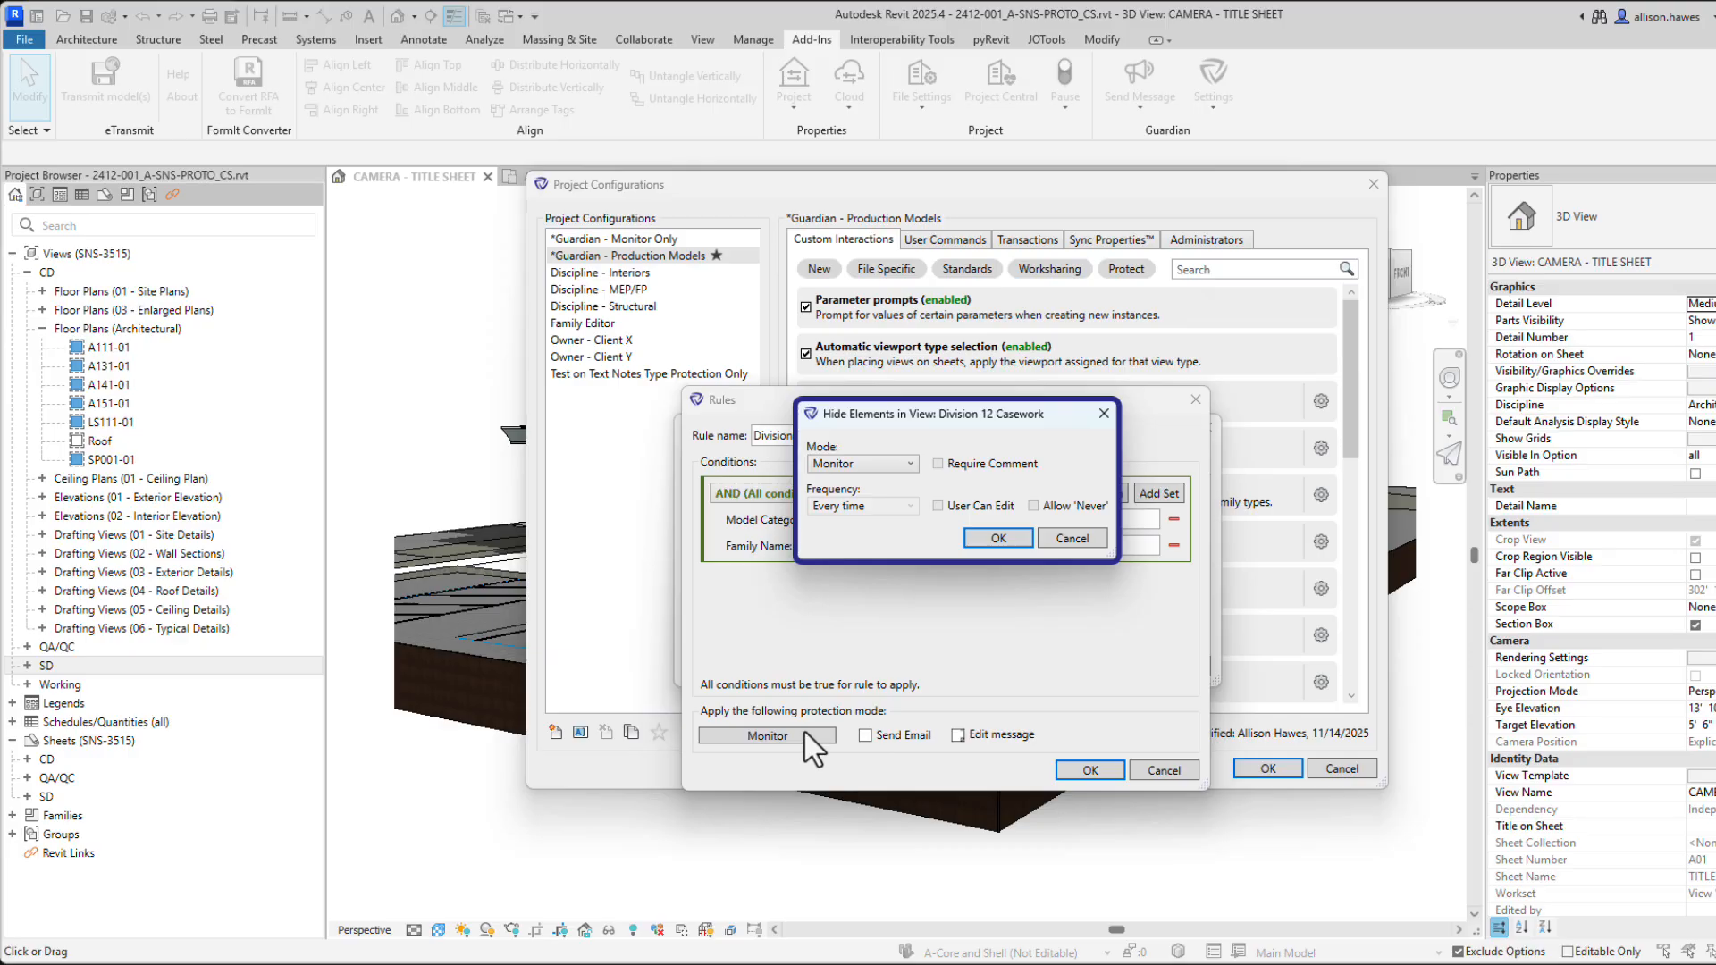
Set the rule's protection mode to Guide.
click(893, 462)
click(871, 494)
click(998, 537)
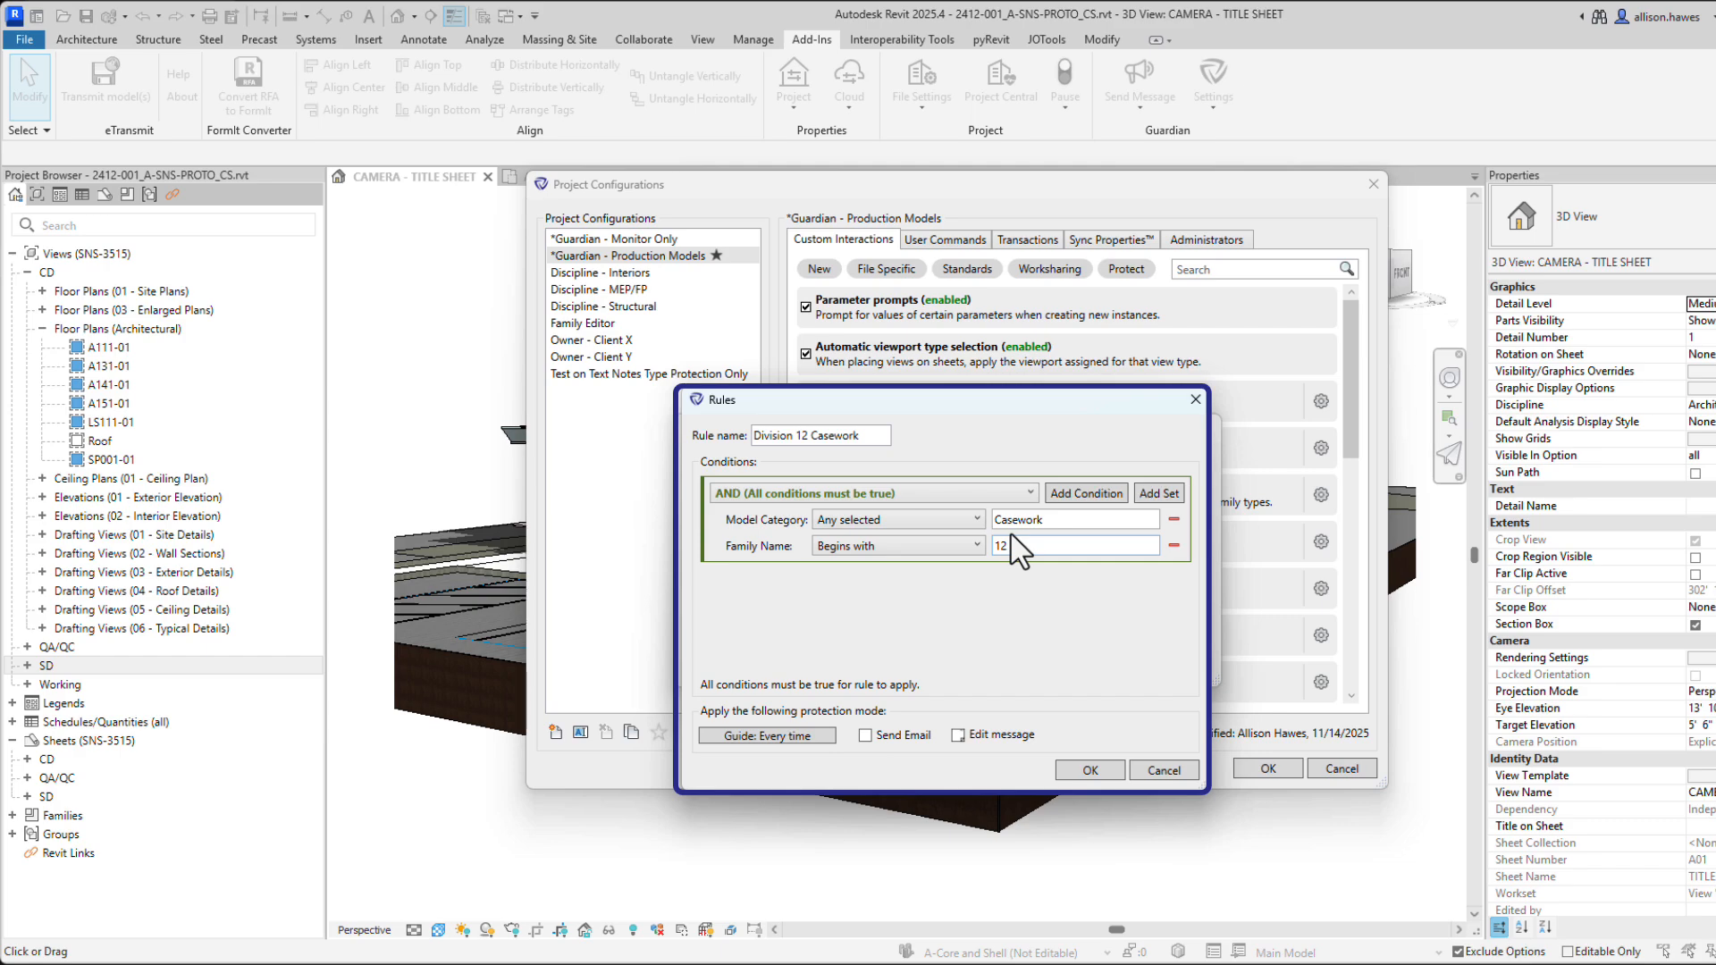
Replace the warning message with the prepared Division 12 casework notice and preview it.
click(957, 734)
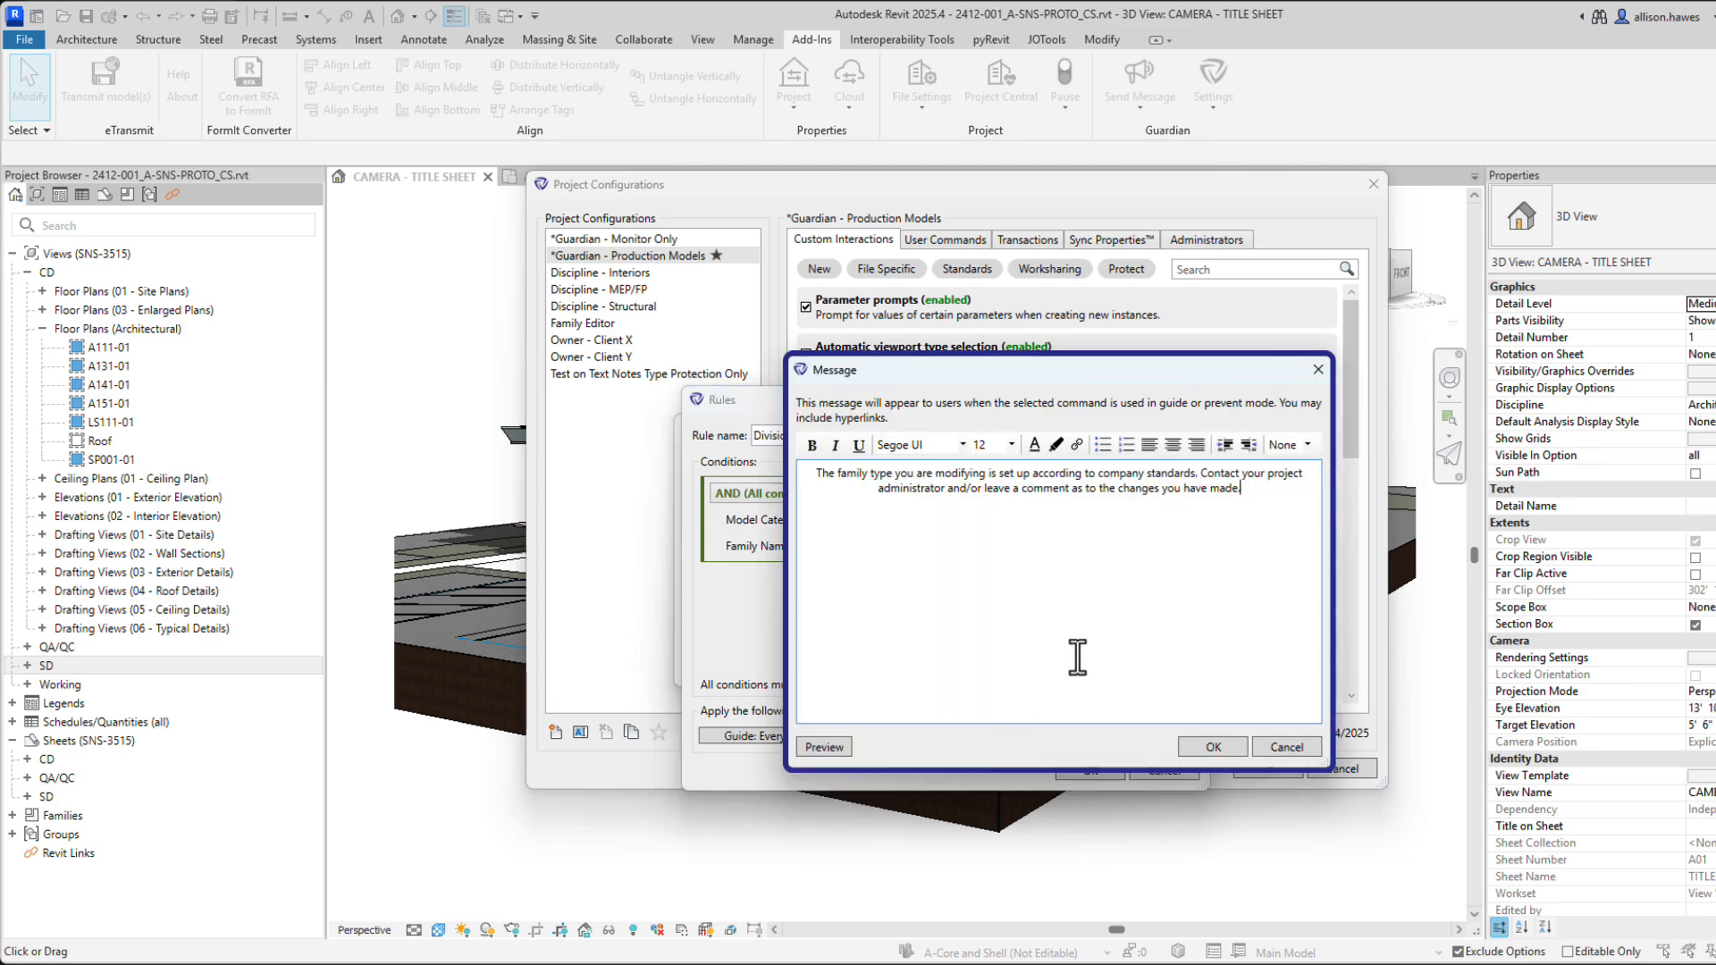
drag(1242, 488, 791, 473)
key(ctrl+v)
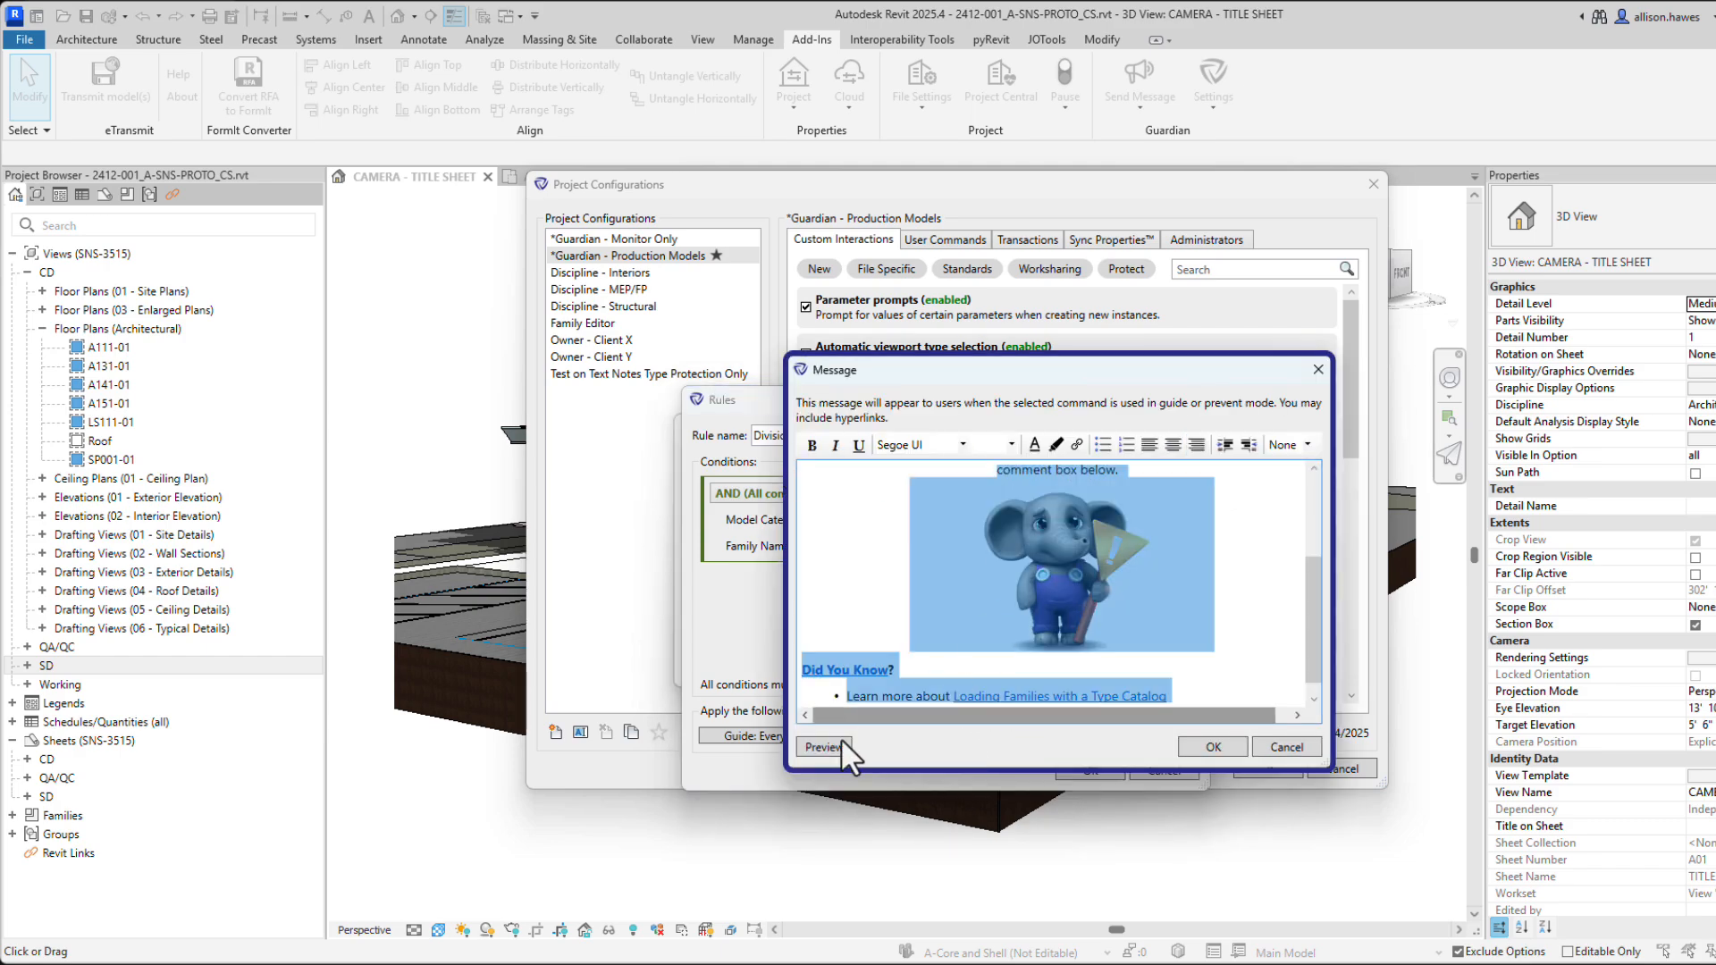
click(829, 749)
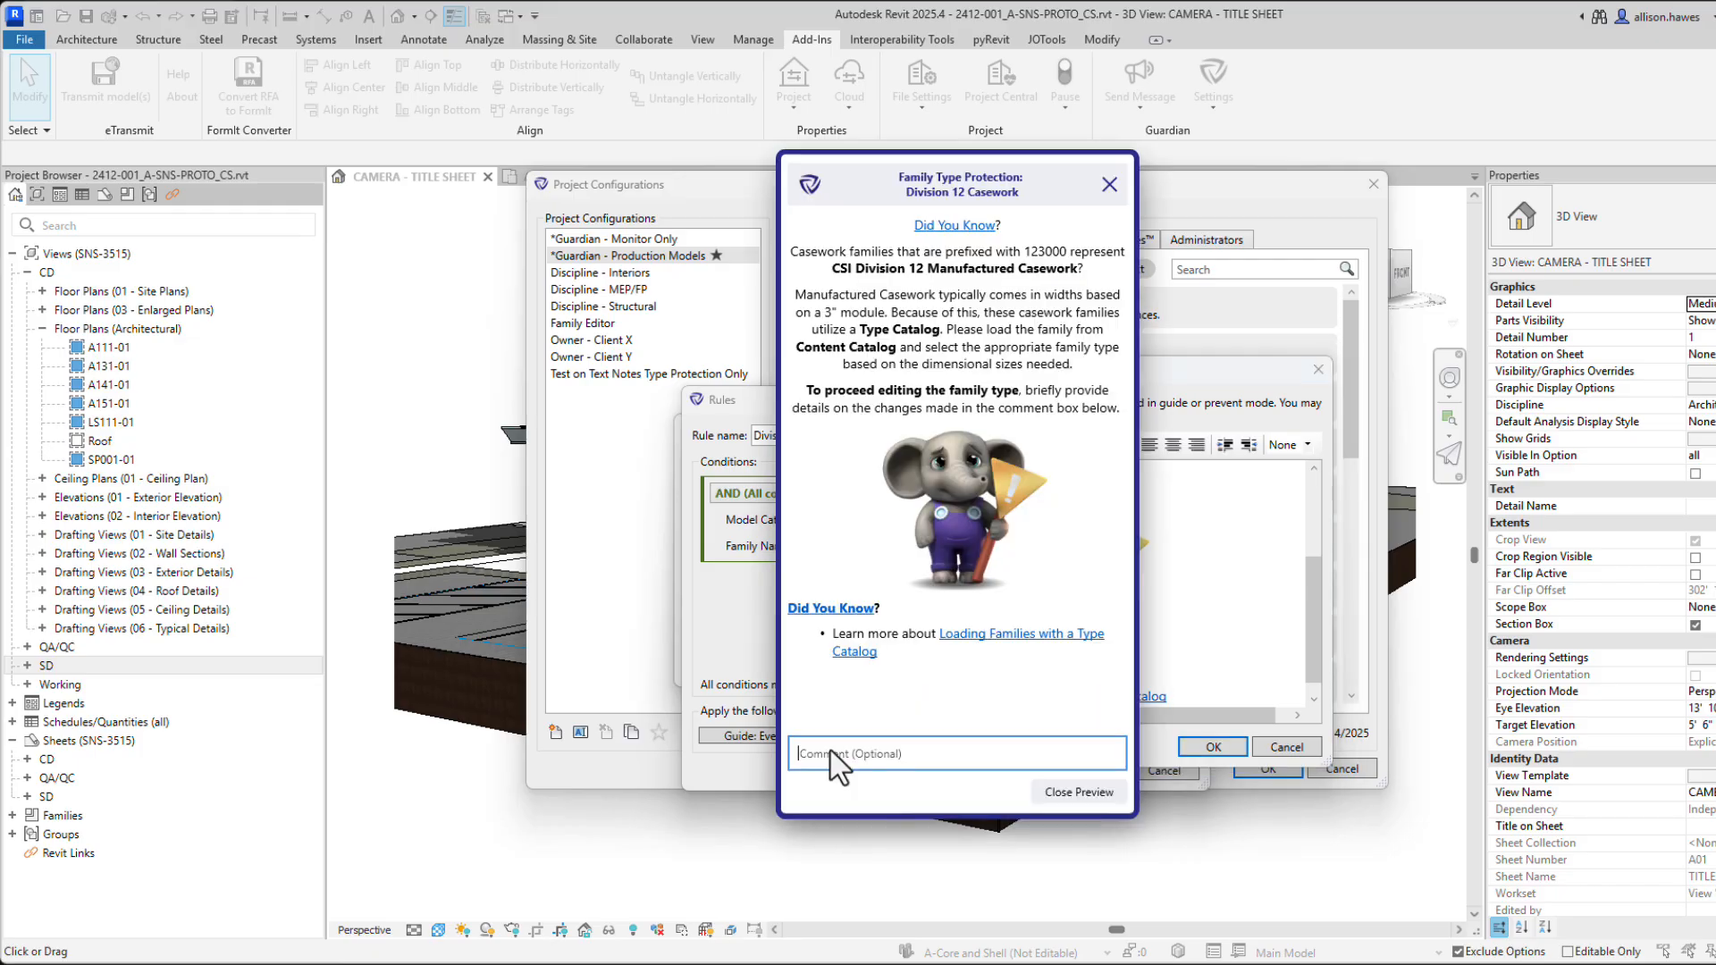
click(1049, 786)
click(1206, 744)
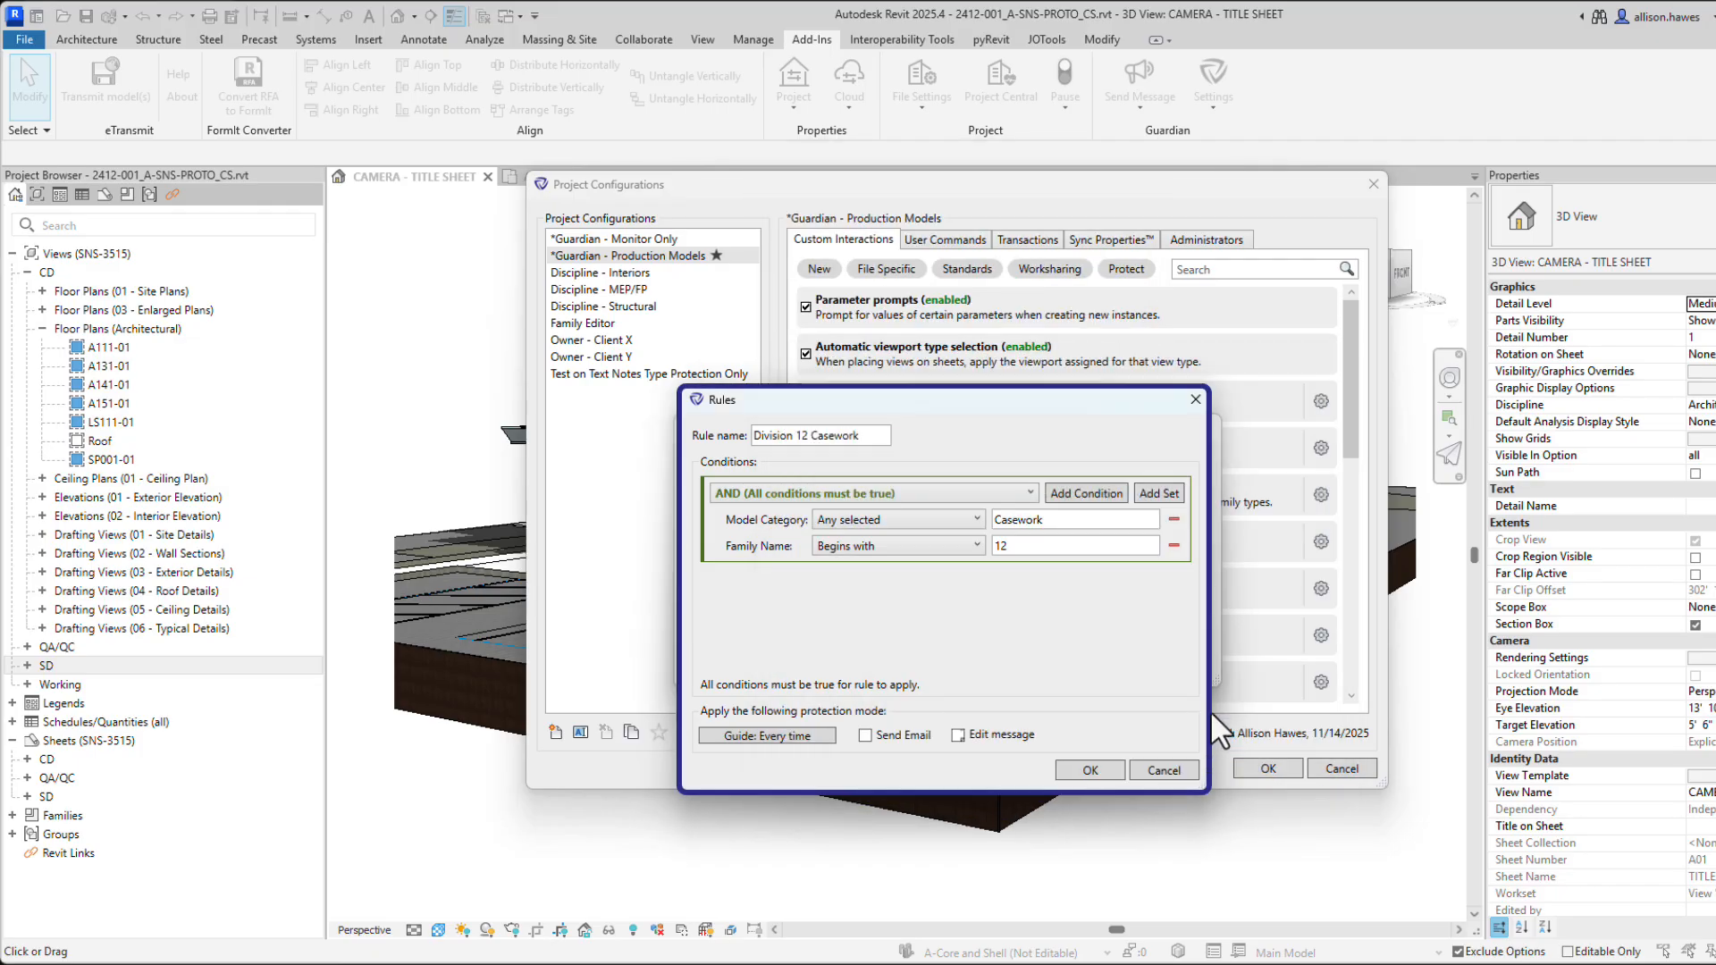
Save Division 12 Casework, move it to the top of the rule order, and confirm.
click(1085, 764)
click(1162, 632)
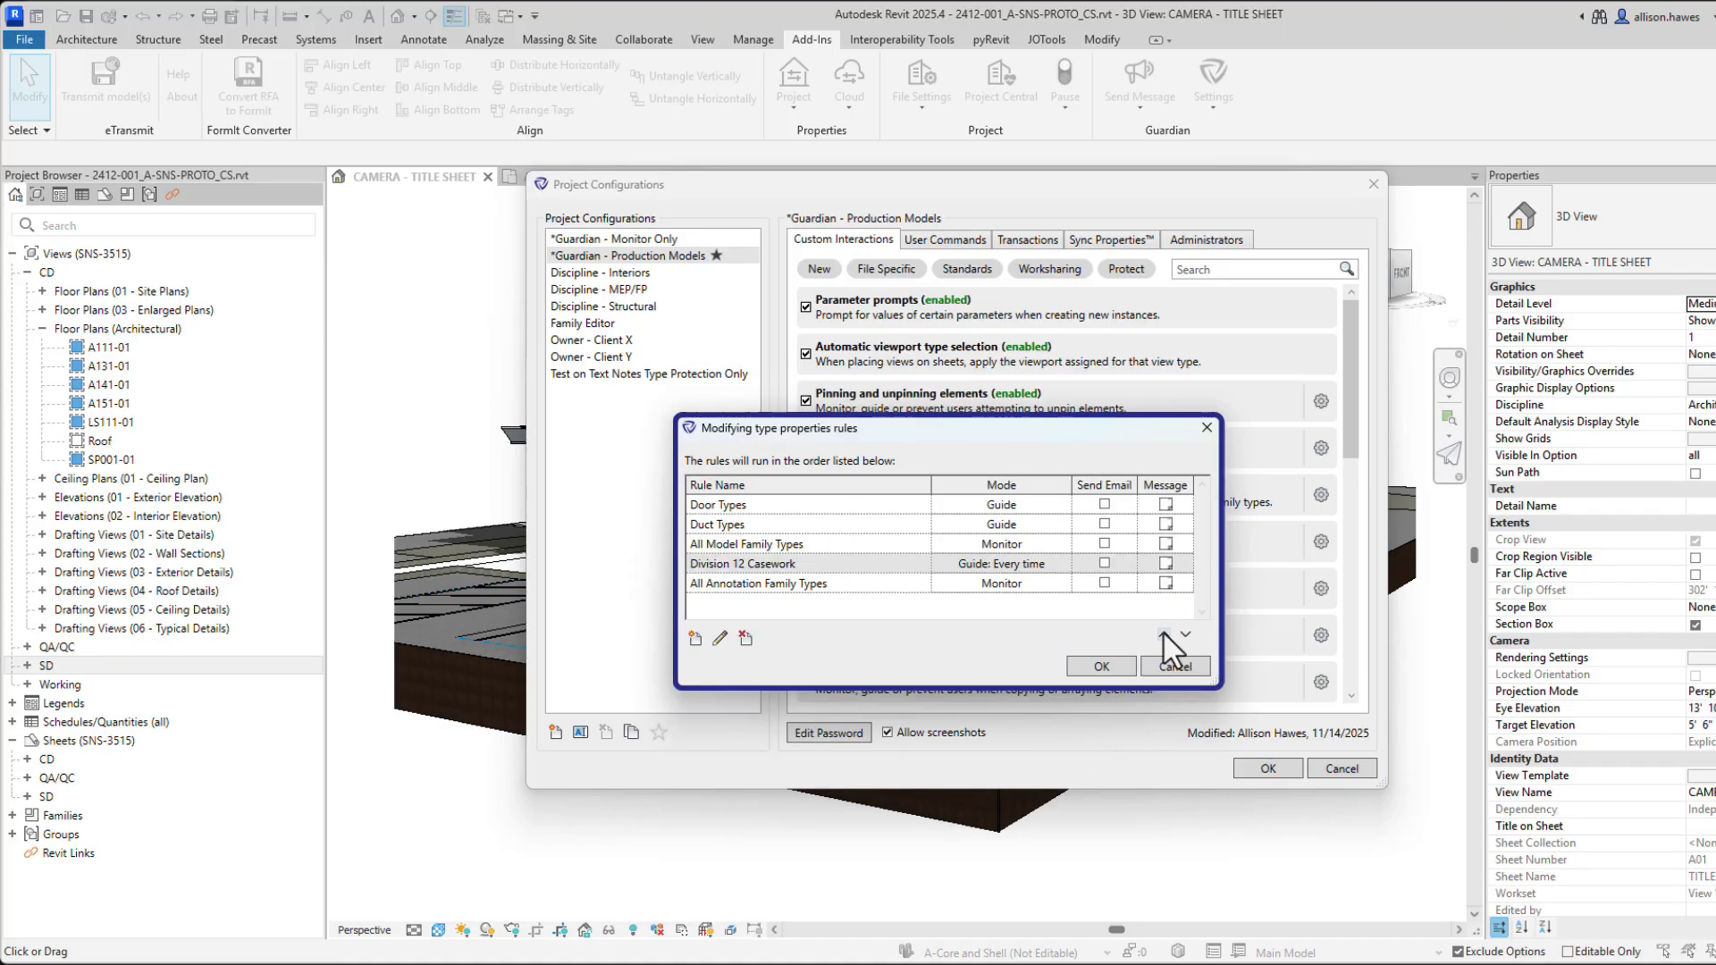
click(1163, 633)
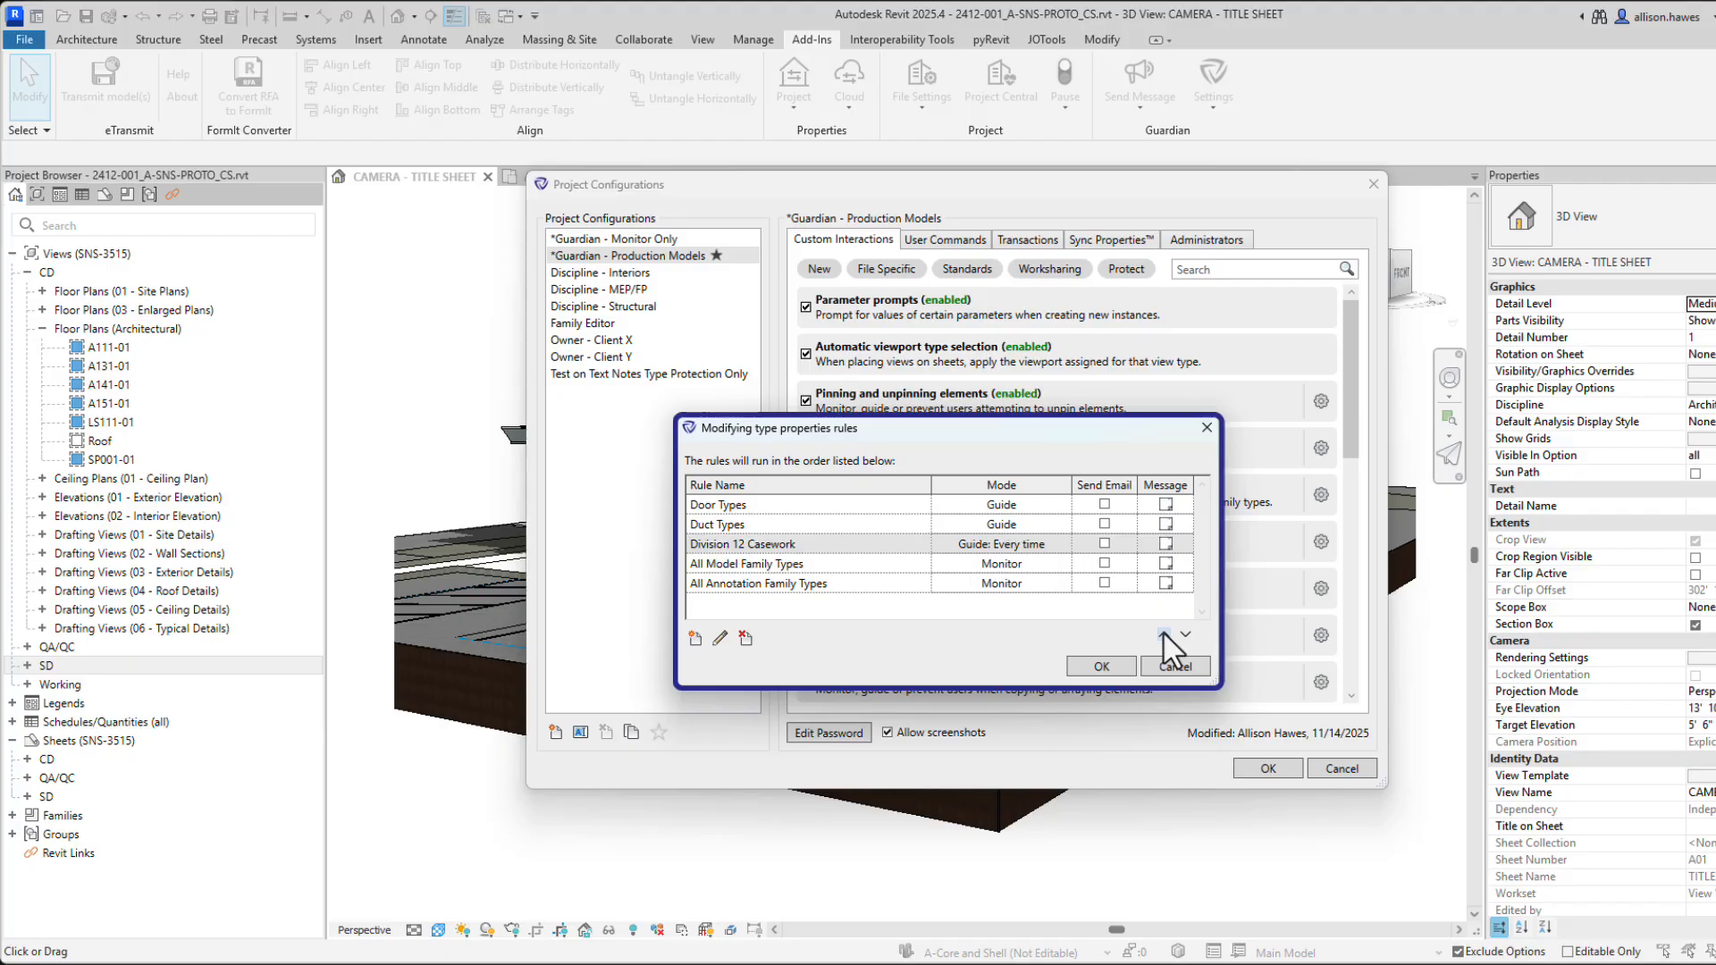
click(1163, 633)
click(1163, 633)
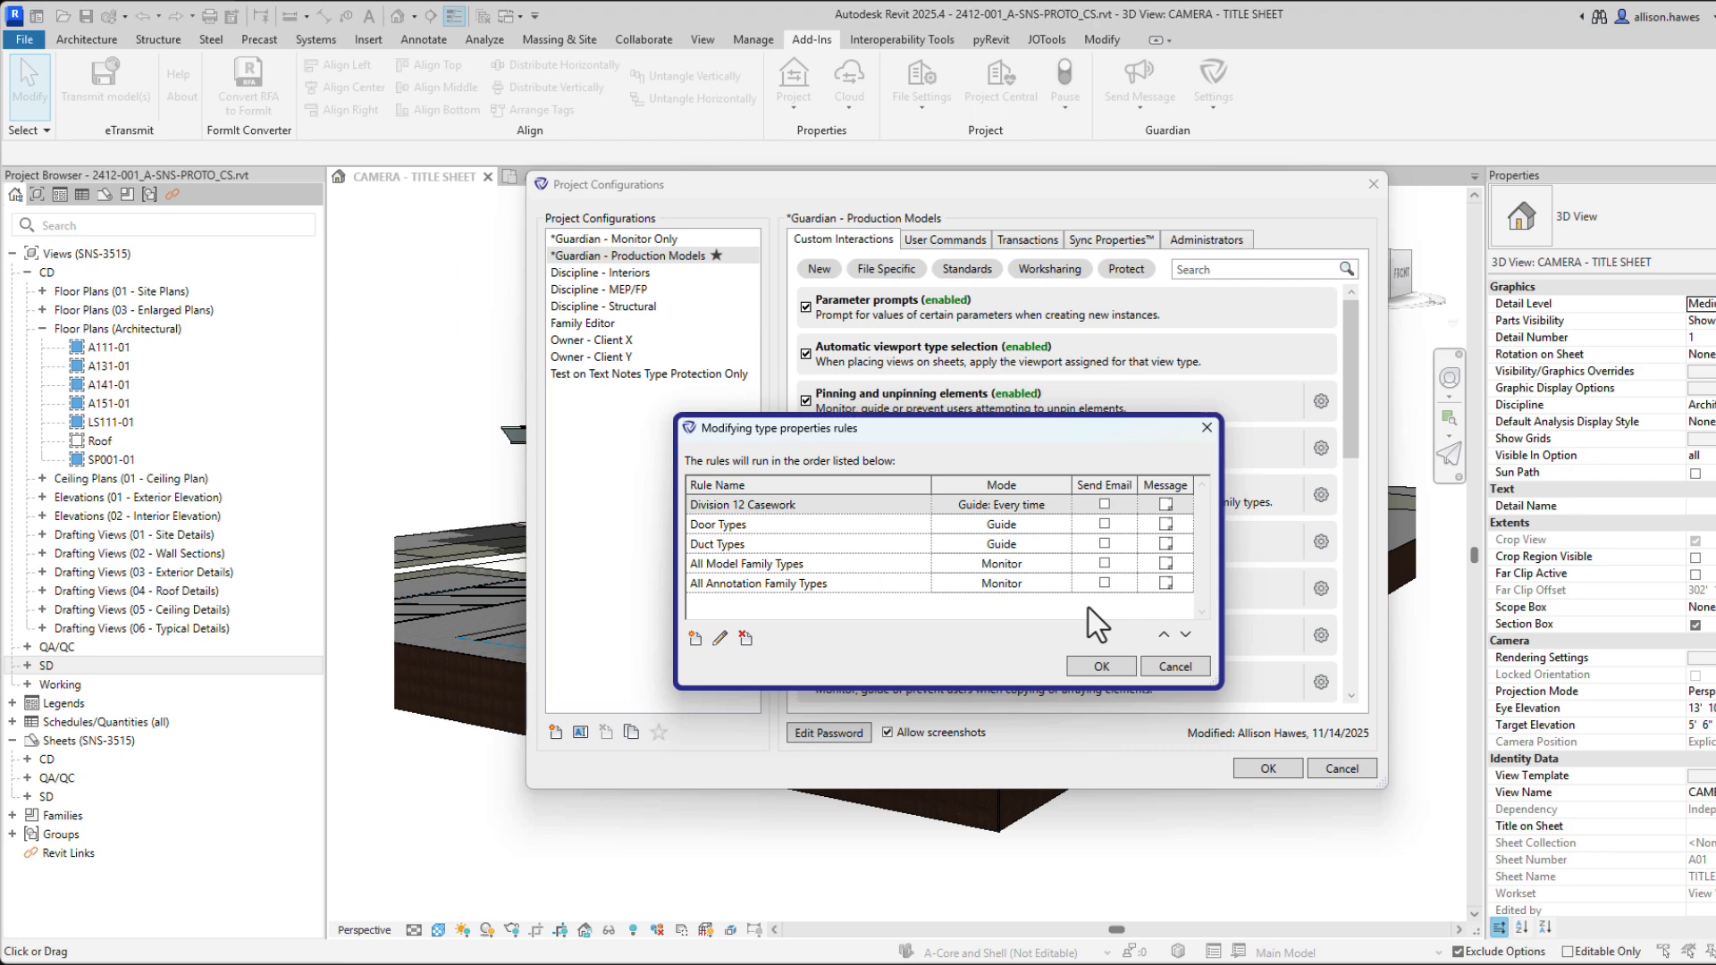
click(1098, 665)
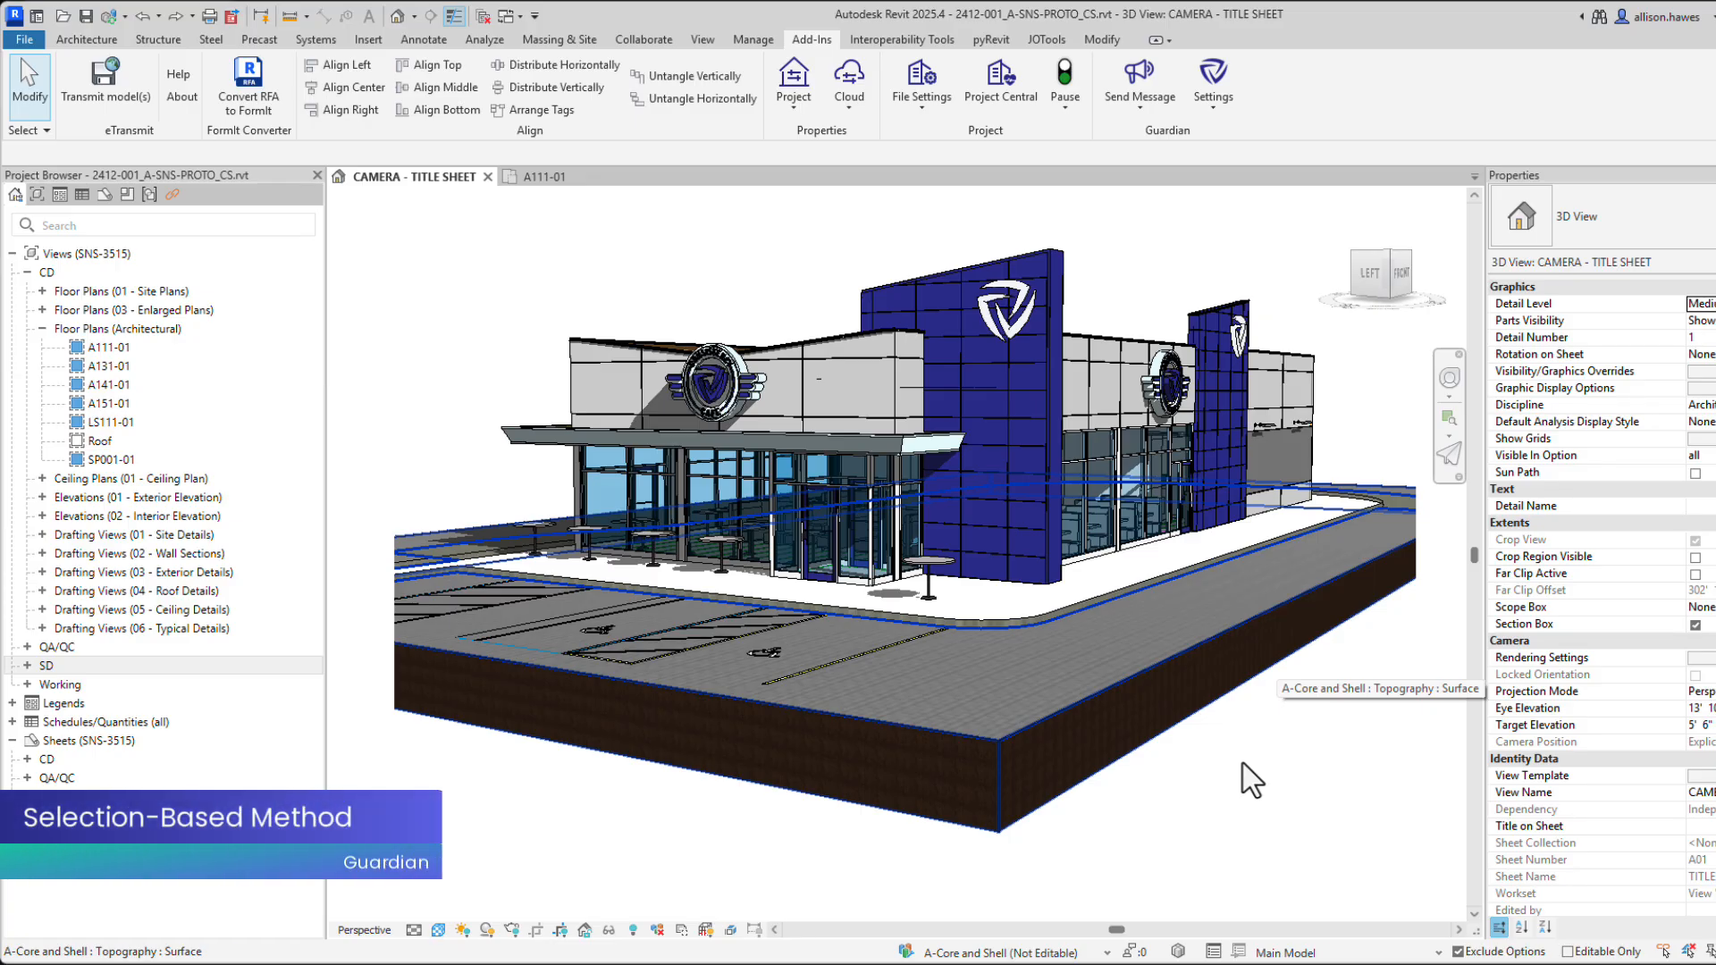
Open Guardian's Protected Types dialog from the File Settings menu.
click(926, 118)
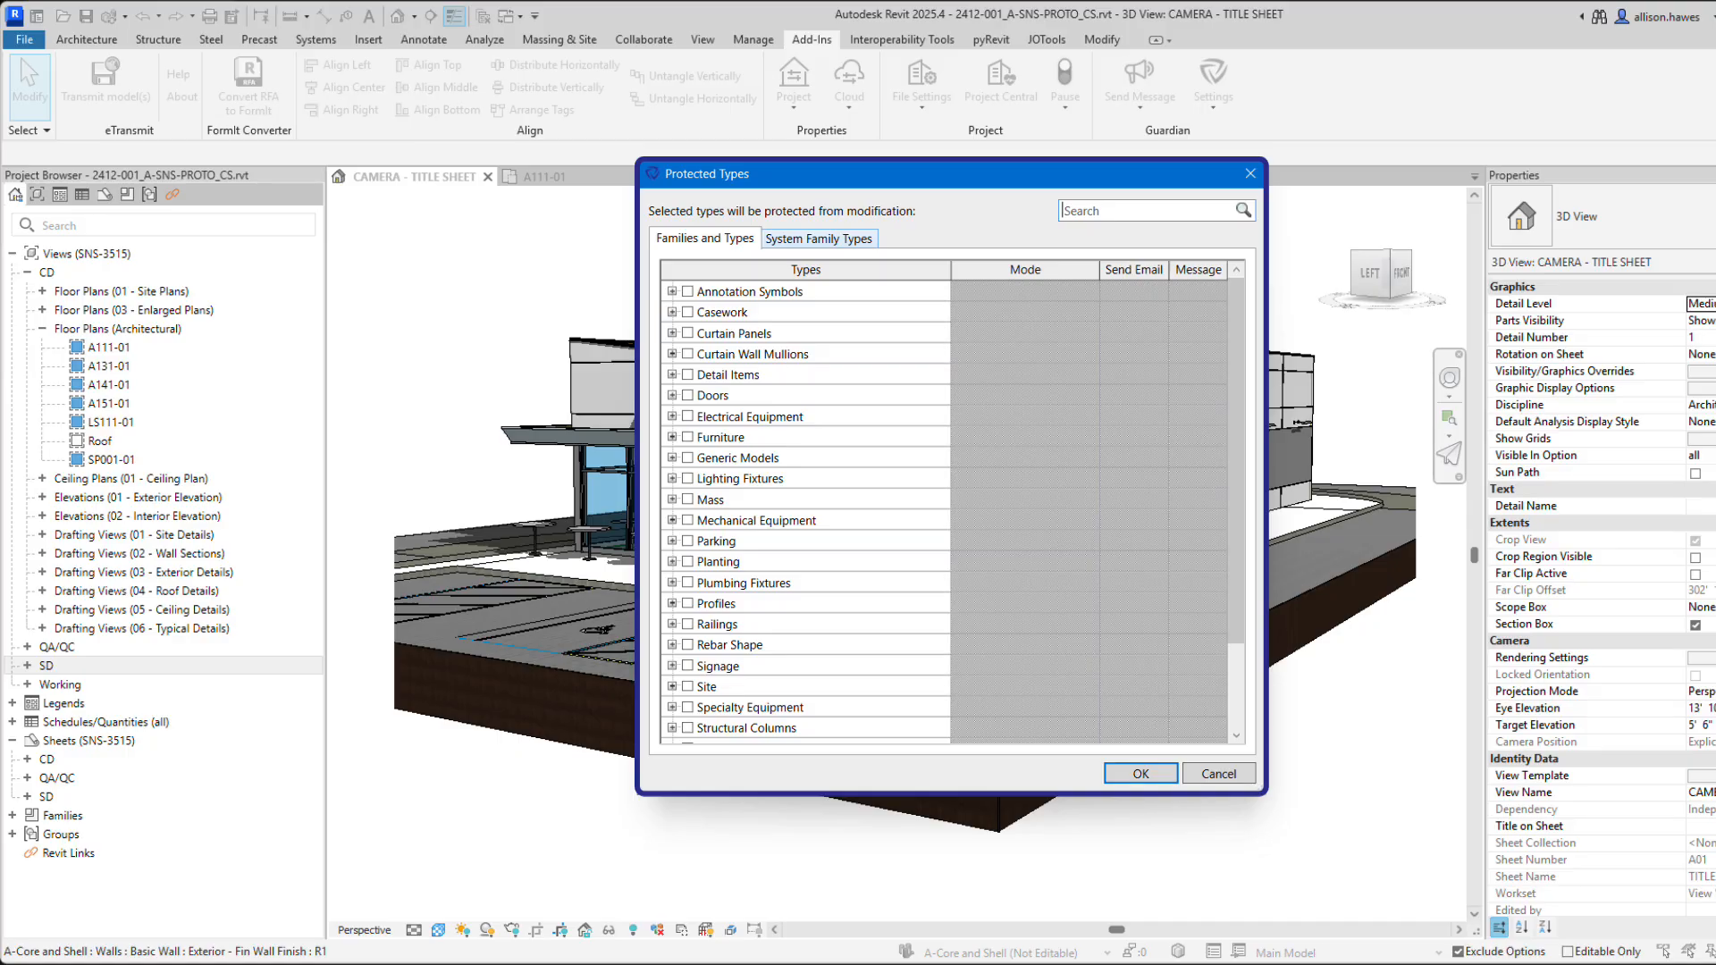
Protect the six GDN_ text types under Annotation Symbols > Text in Guide mode.
click(830, 234)
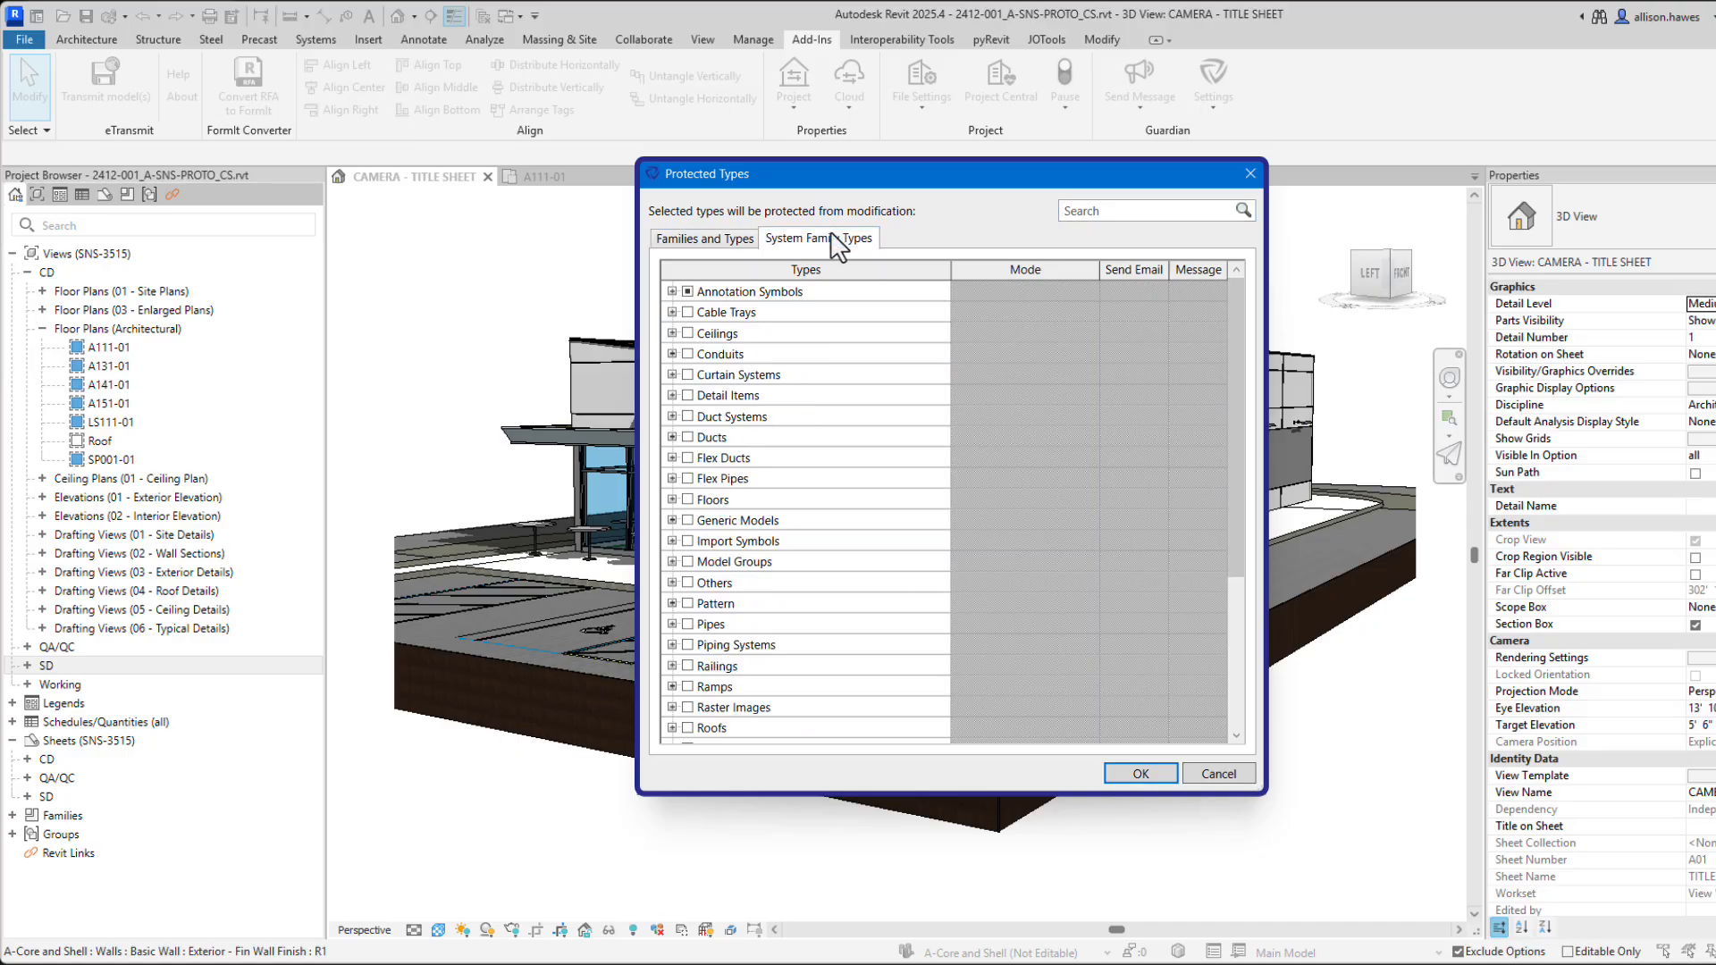
click(672, 291)
scroll(706, 464, down, 4)
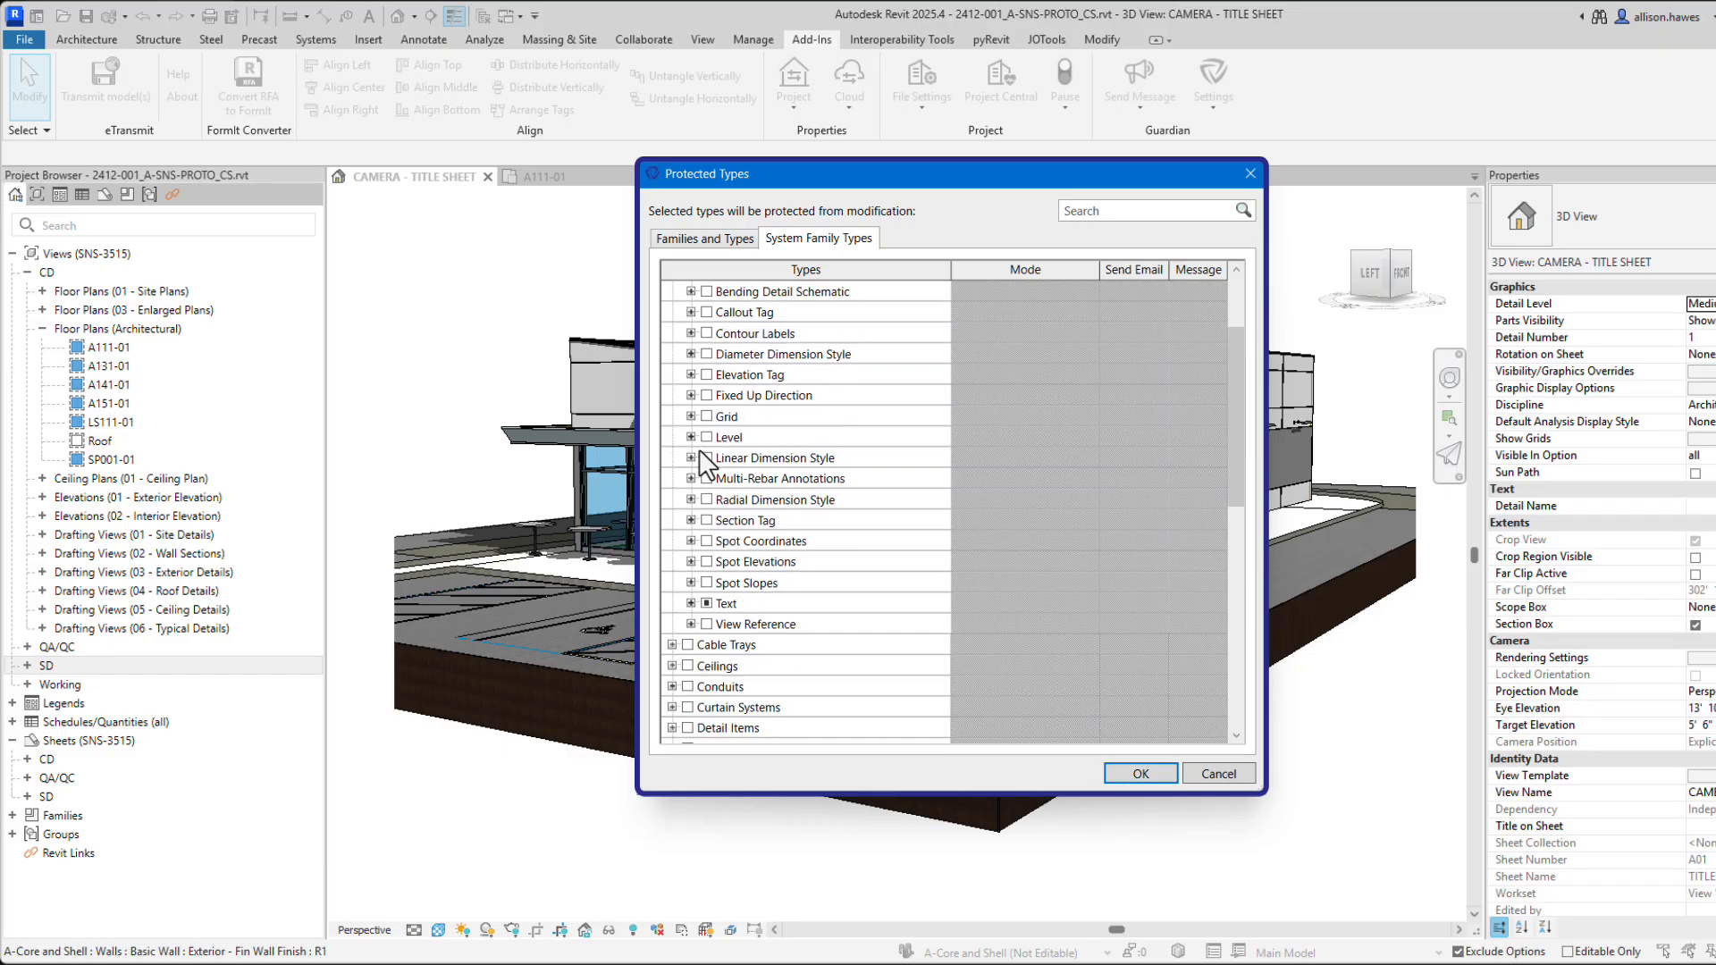
click(691, 457)
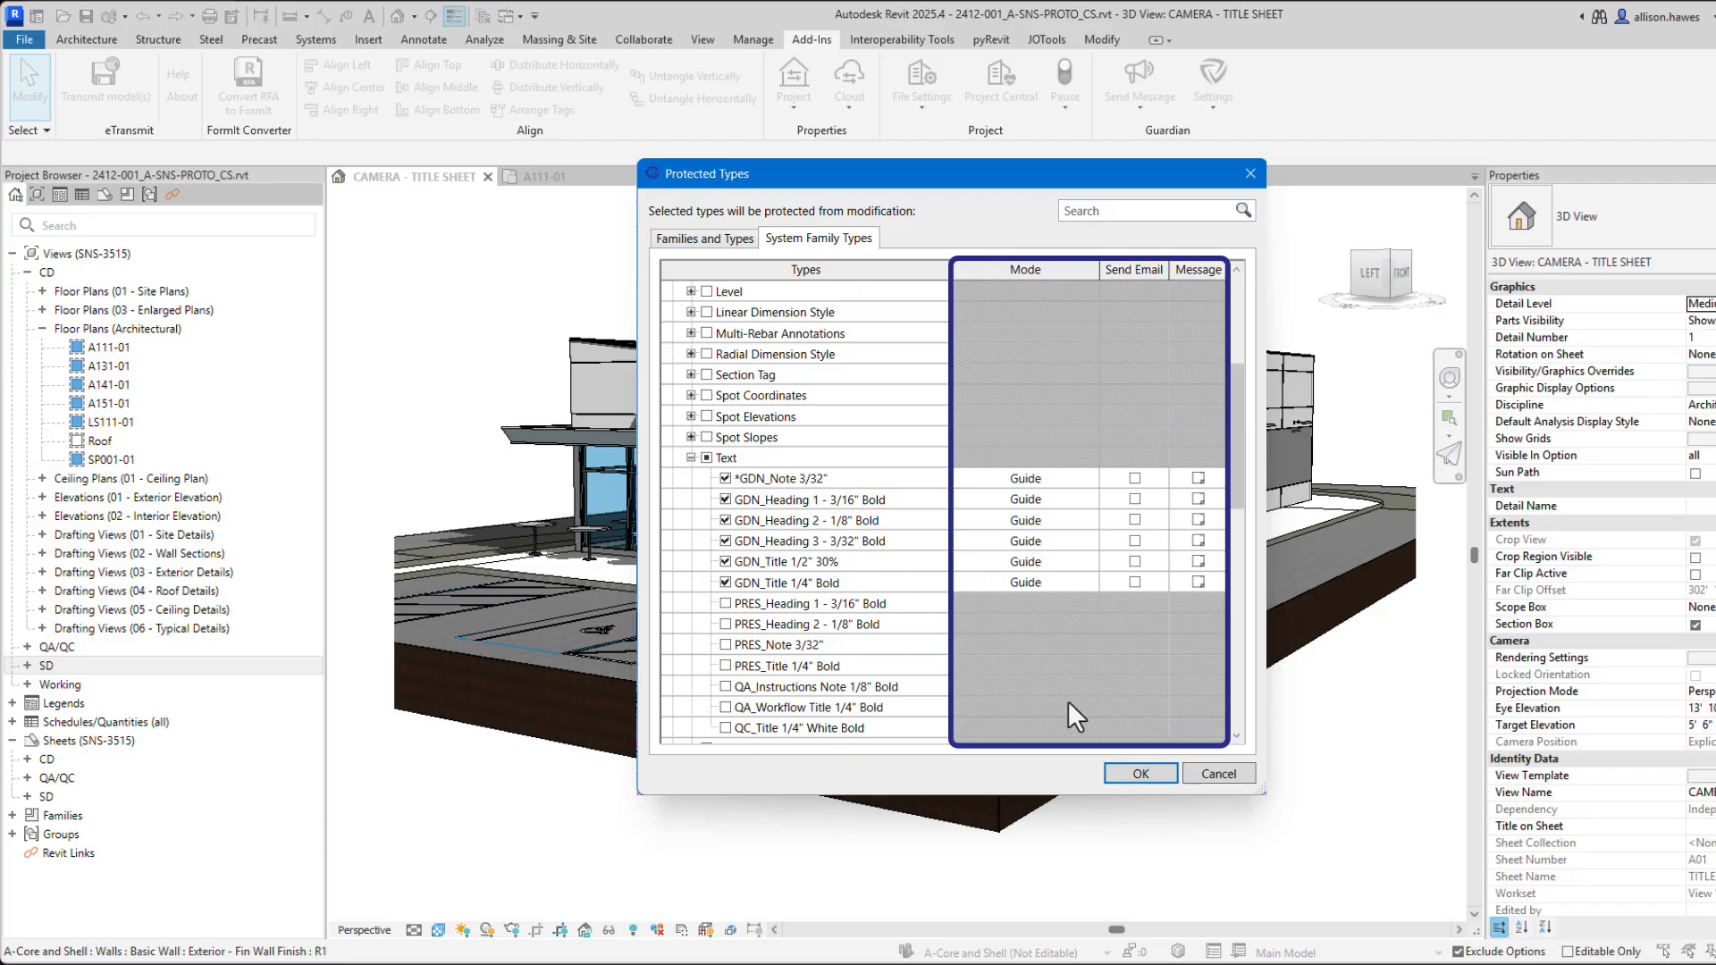
click(1133, 771)
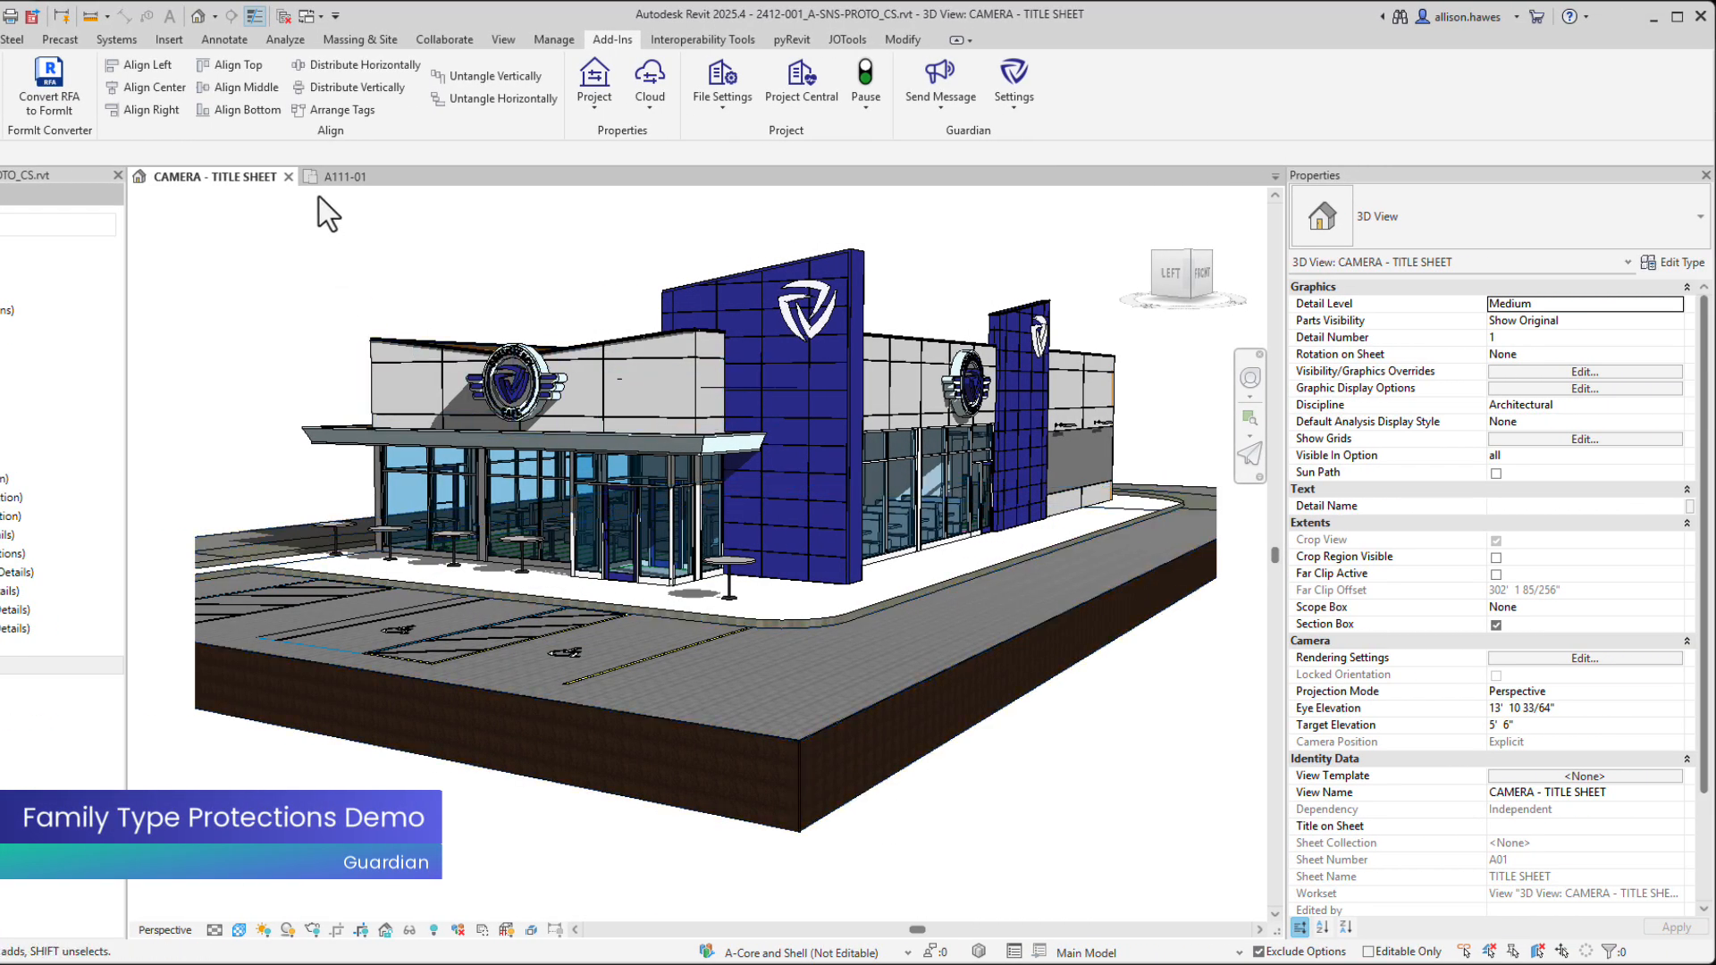
On floor plan A111-01, change the 123000 base cabinet type's Width to 3.
click(523, 177)
click(711, 429)
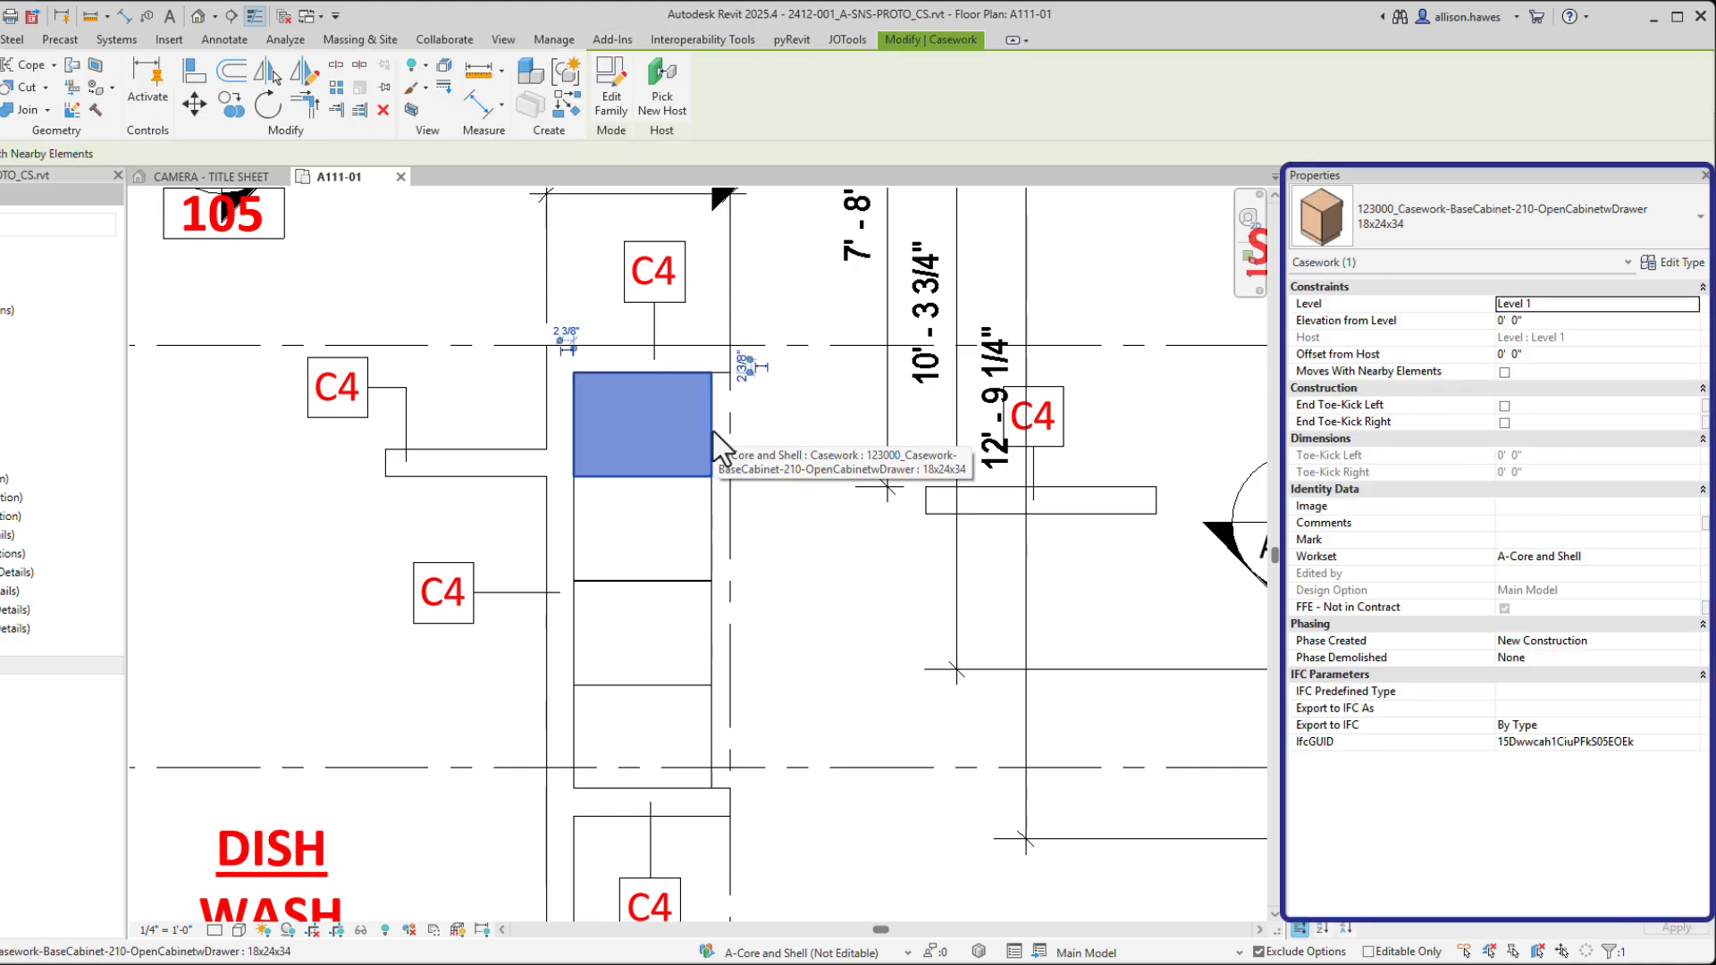
click(1674, 262)
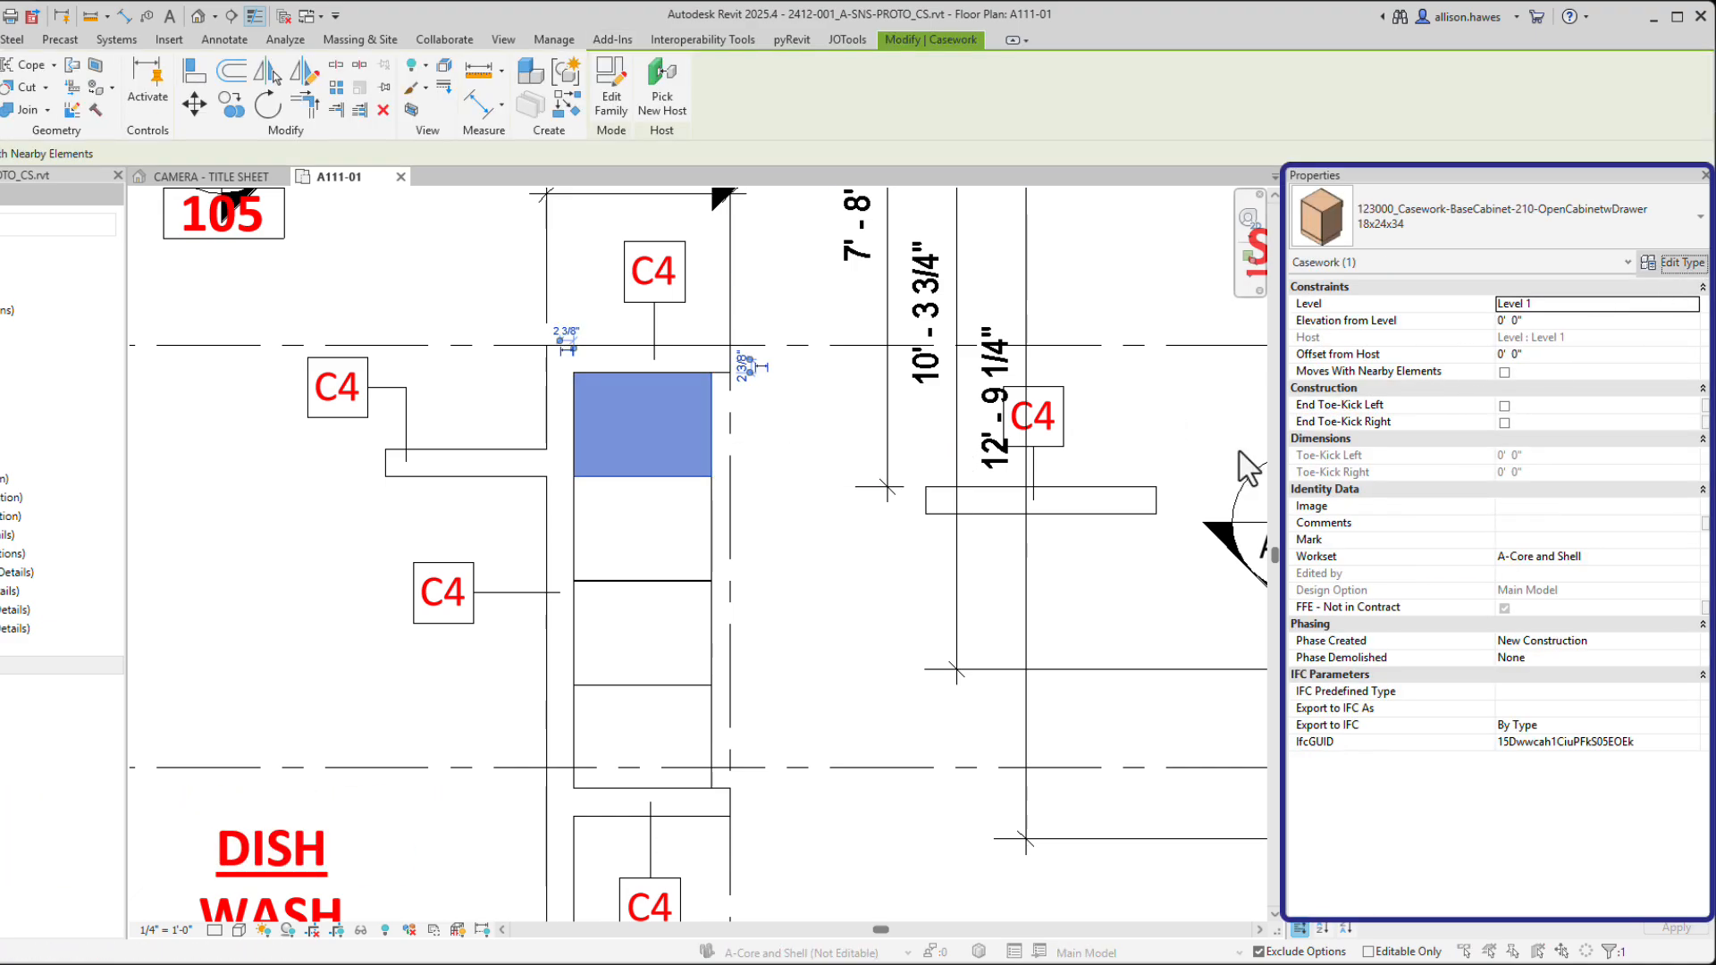
click(949, 686)
text(3)
key(Return)
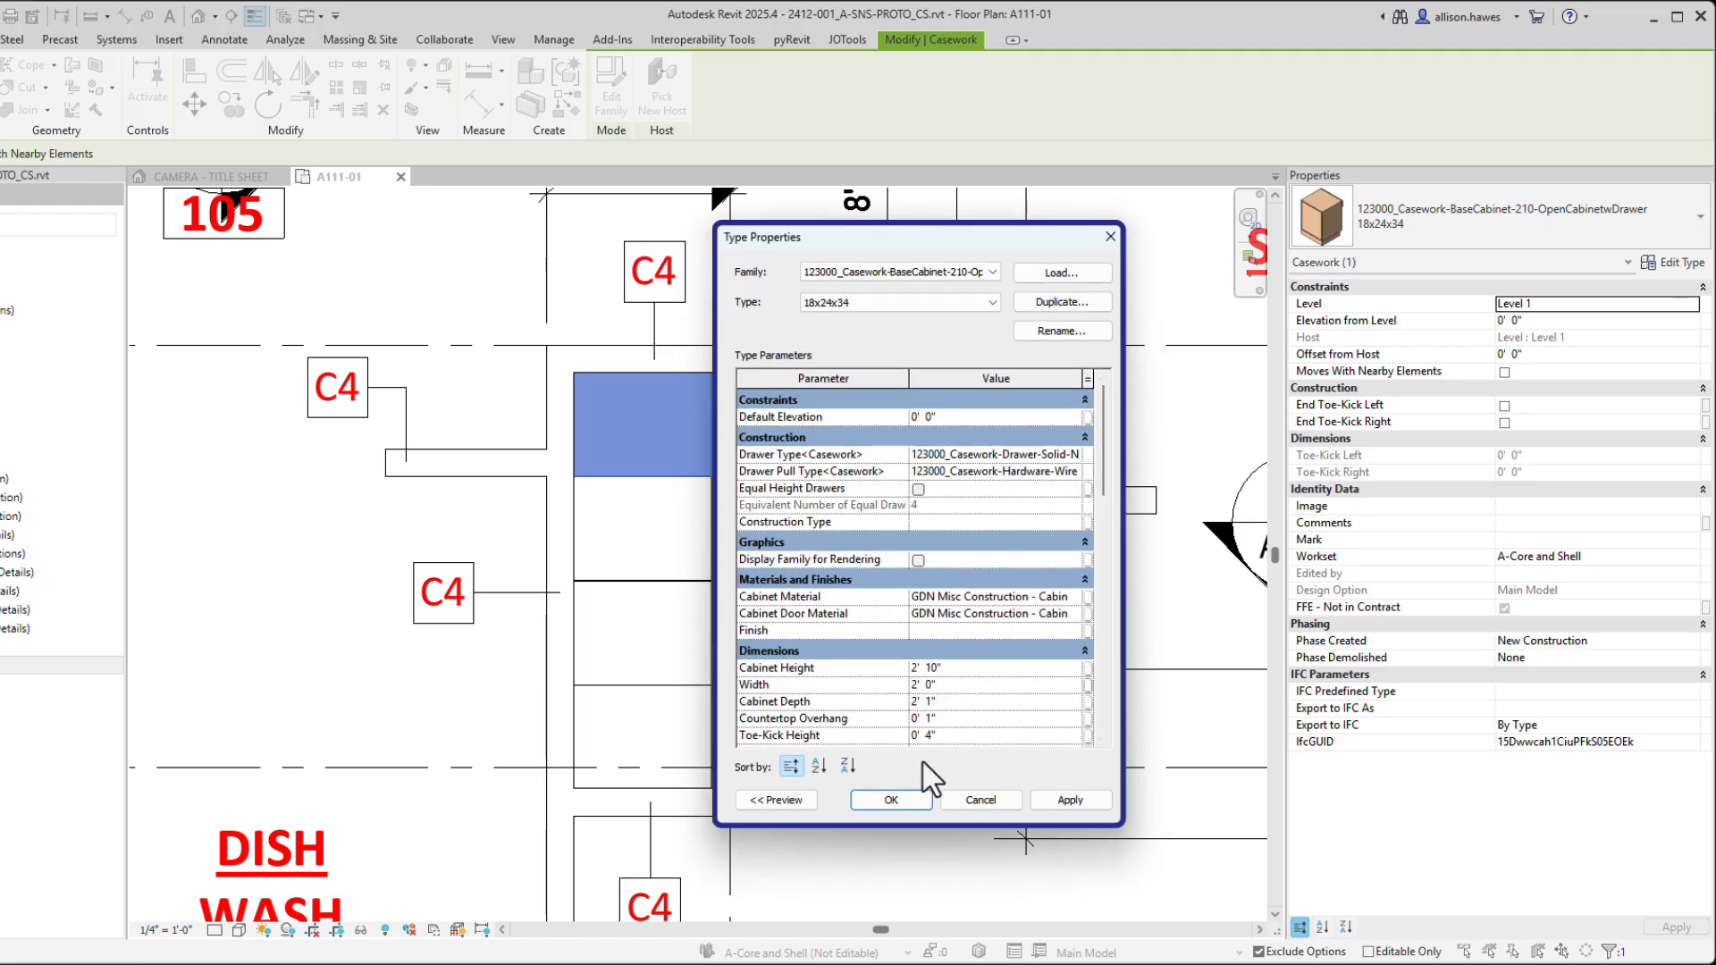
click(893, 799)
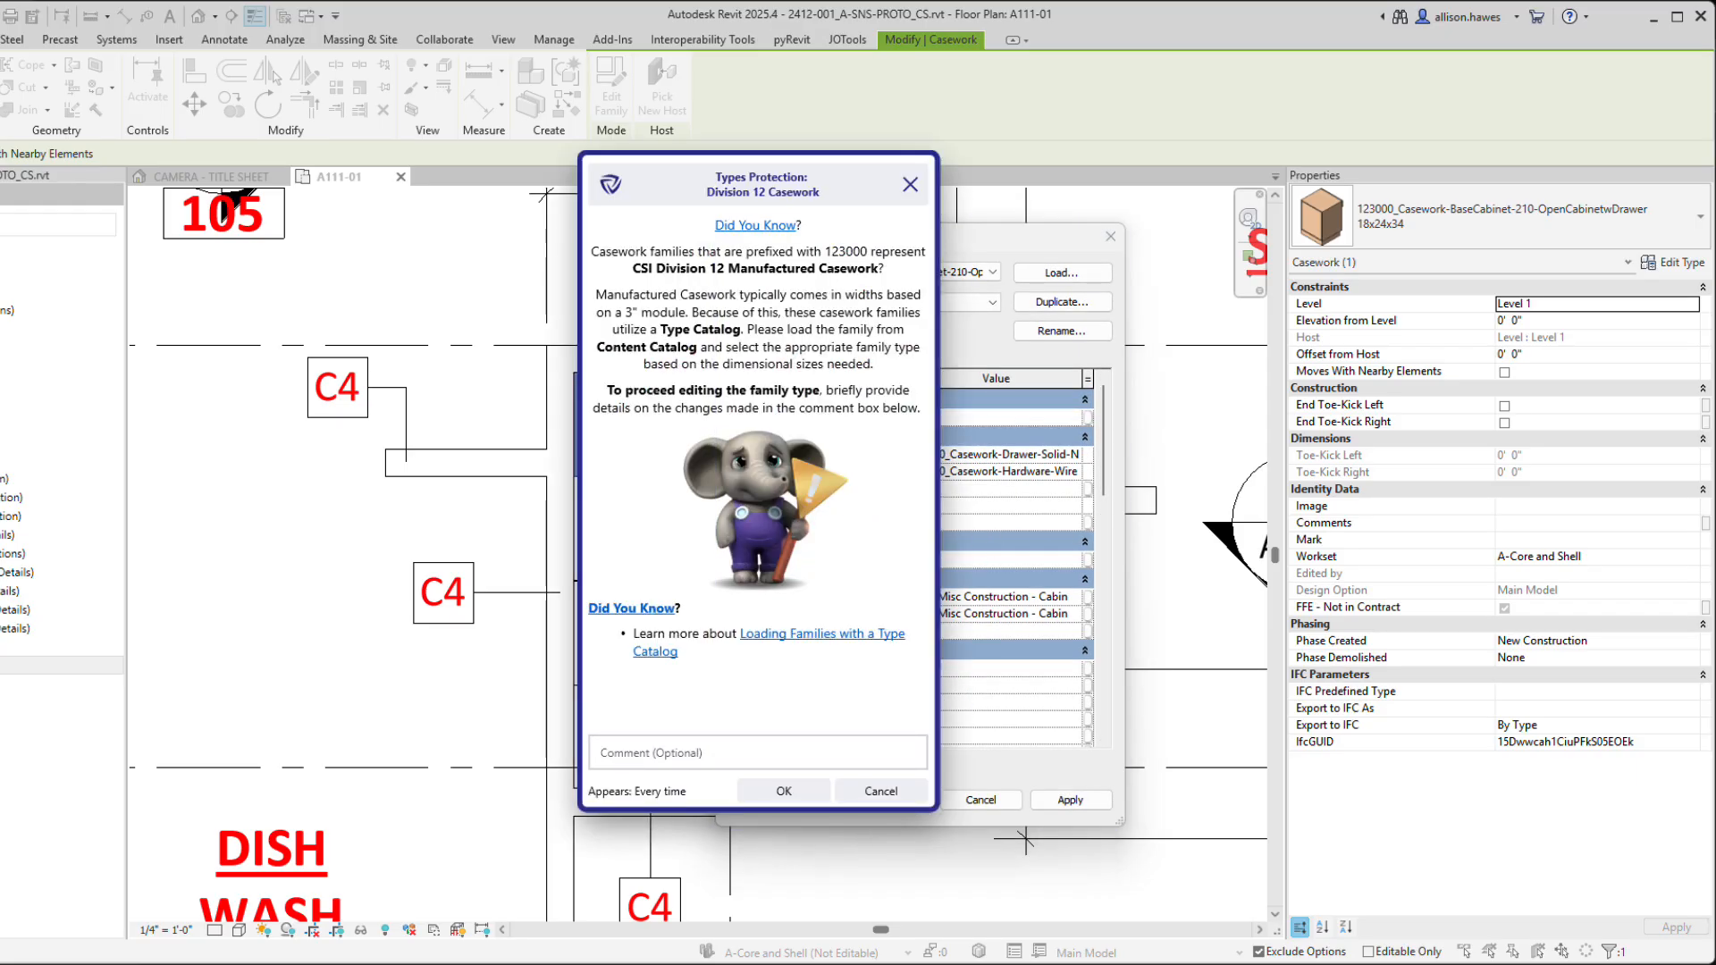